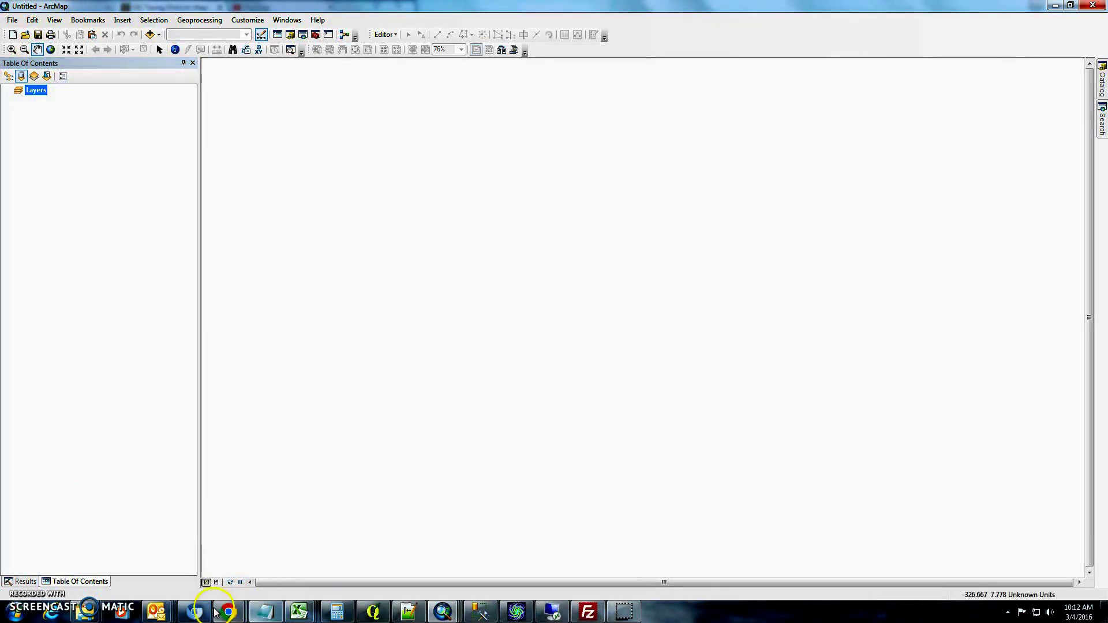
In Chrome, go to tax.idaho.gov/gis and scroll down to its download categories
mouse_move(223, 612)
click(292, 545)
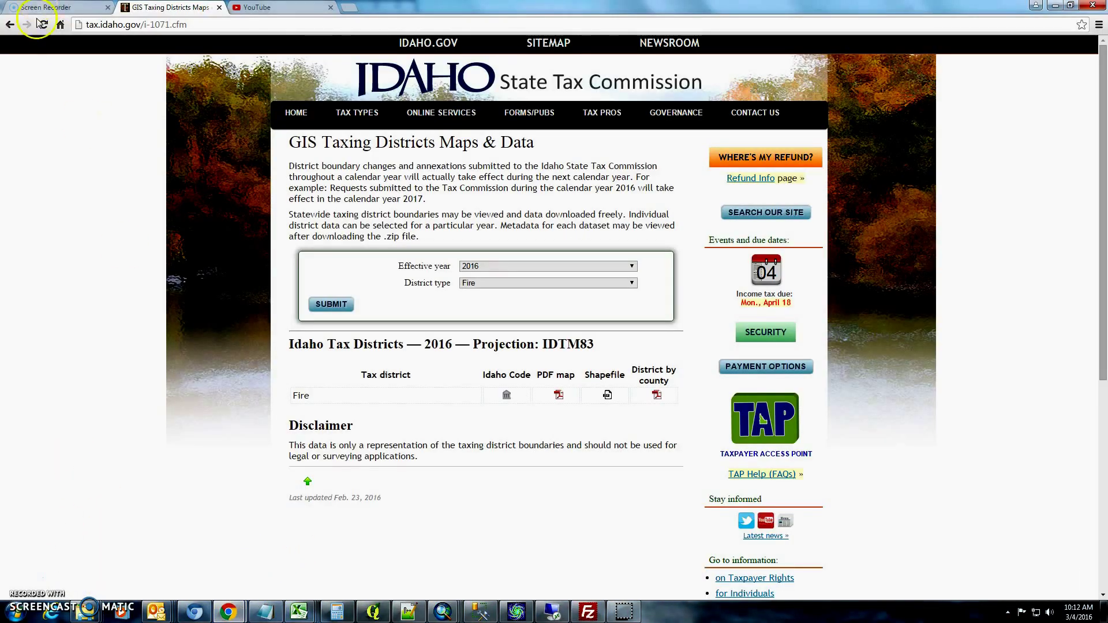
drag(186, 25, 148, 25)
text(g)
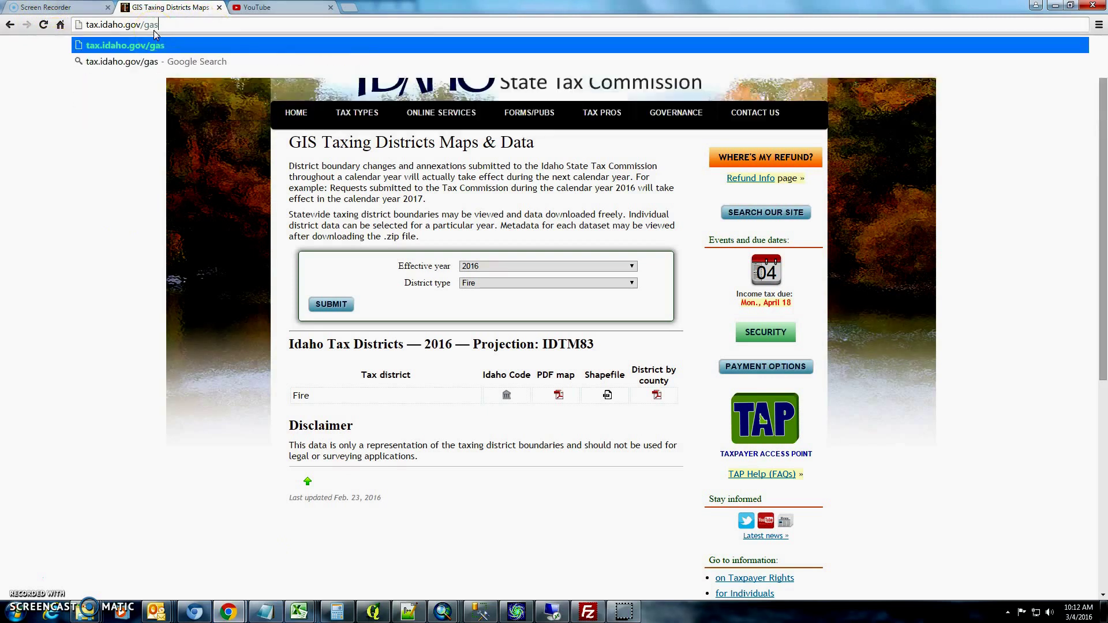
text(is)
key(Return)
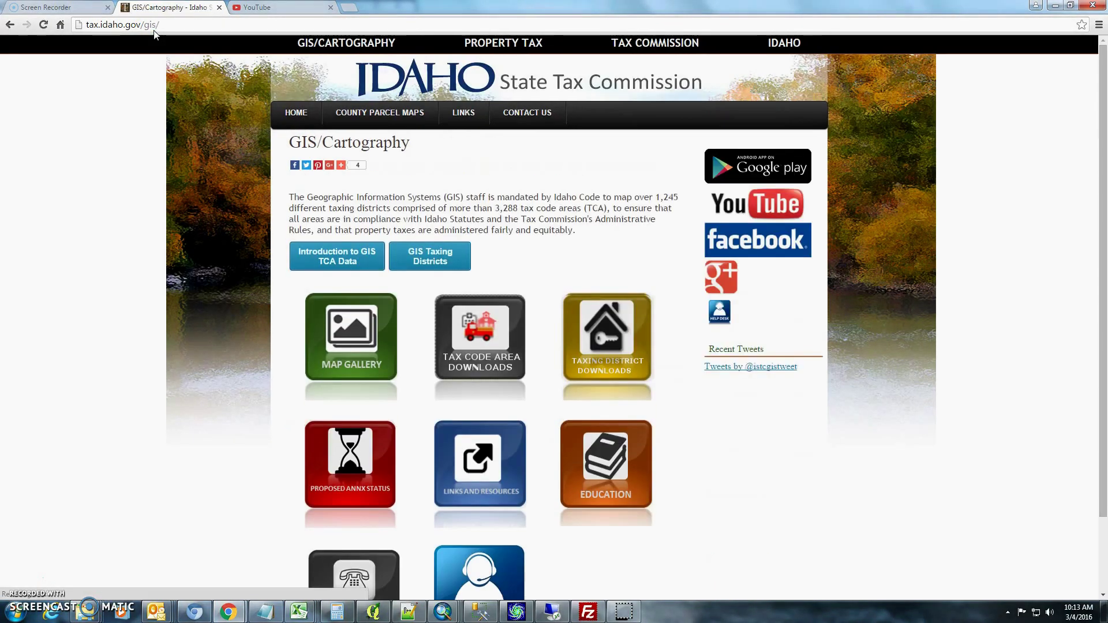
scroll(262, 119, down, 2)
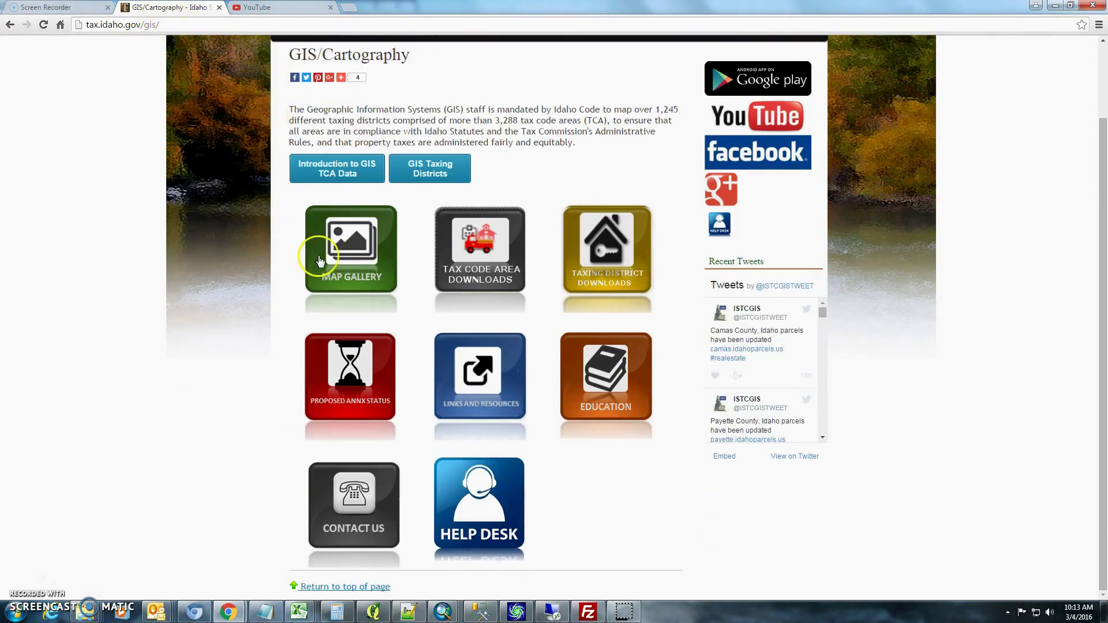
On Taxing District Downloads, list School districts, then download and open School.shp.zip
click(598, 263)
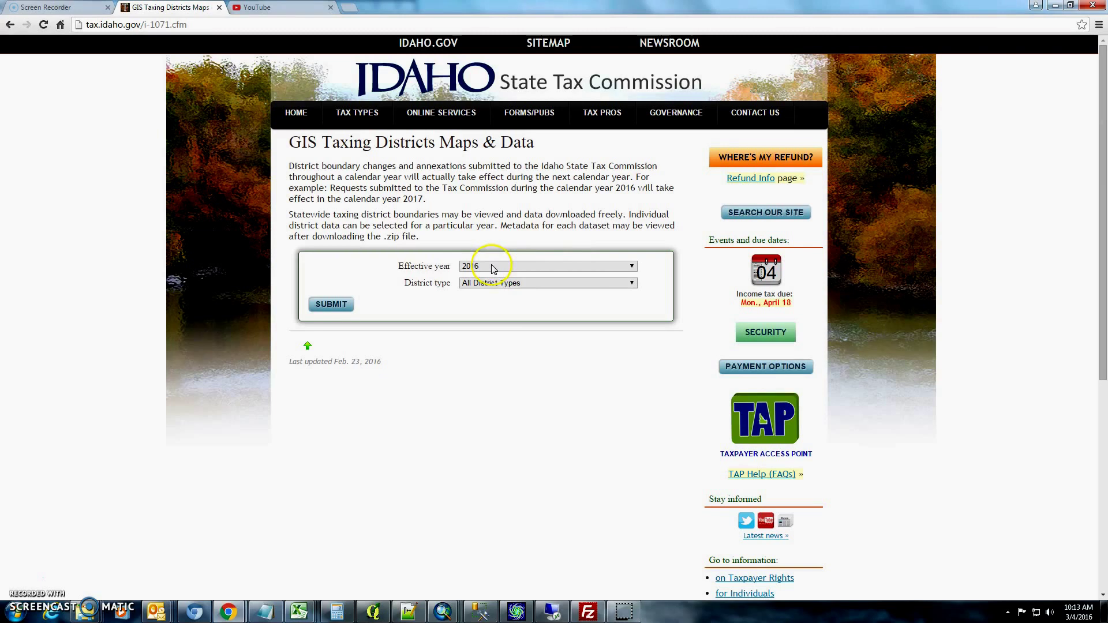
click(494, 287)
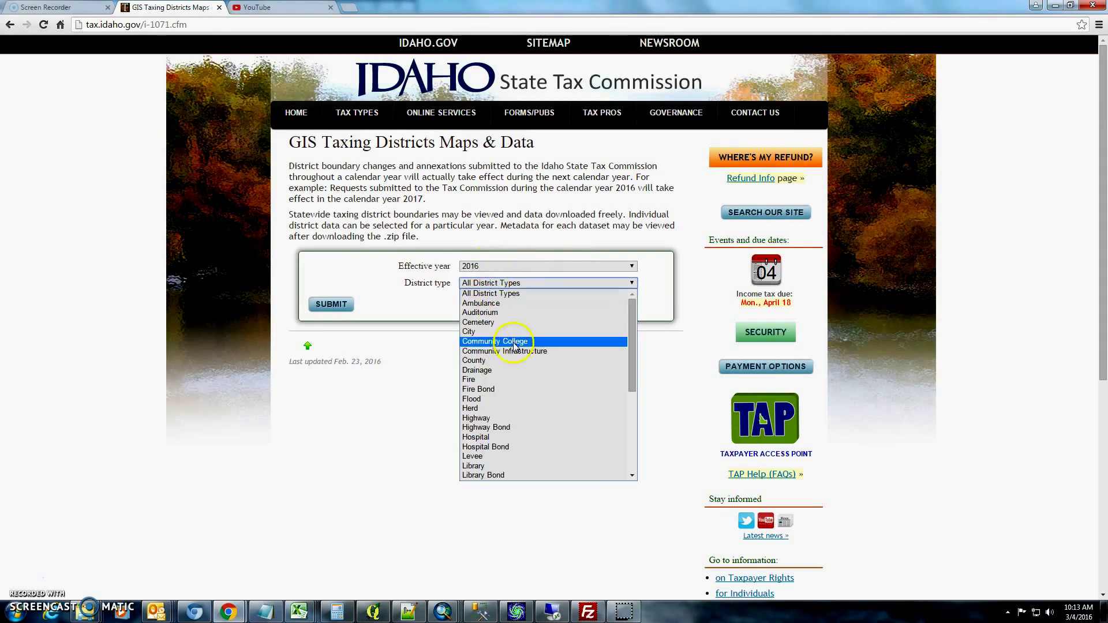
click(513, 380)
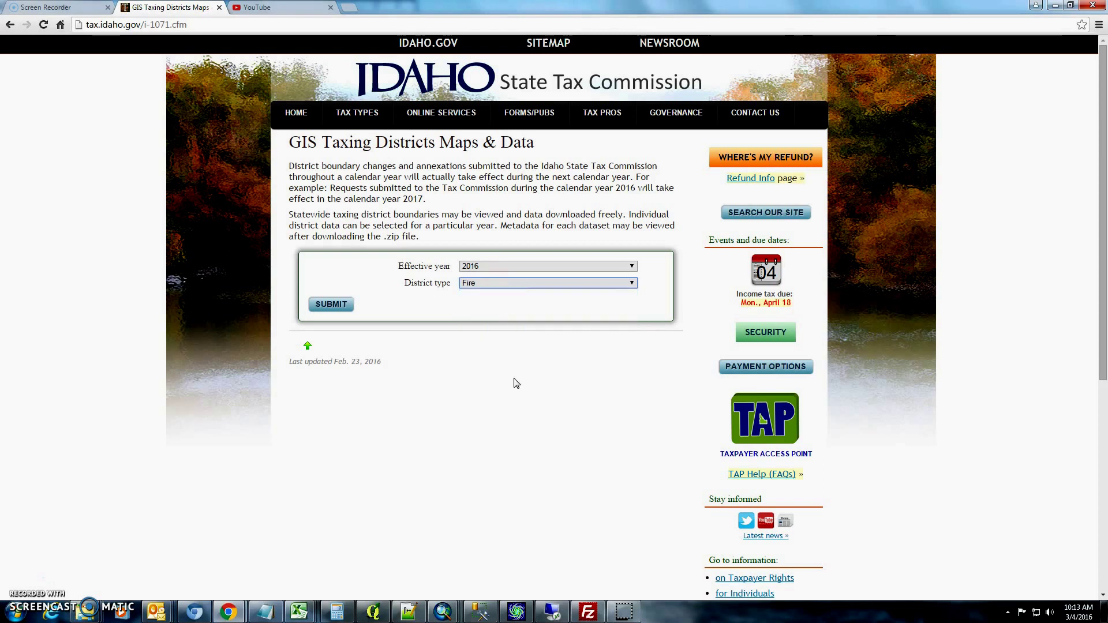
click(519, 284)
scroll(507, 404, down, 8)
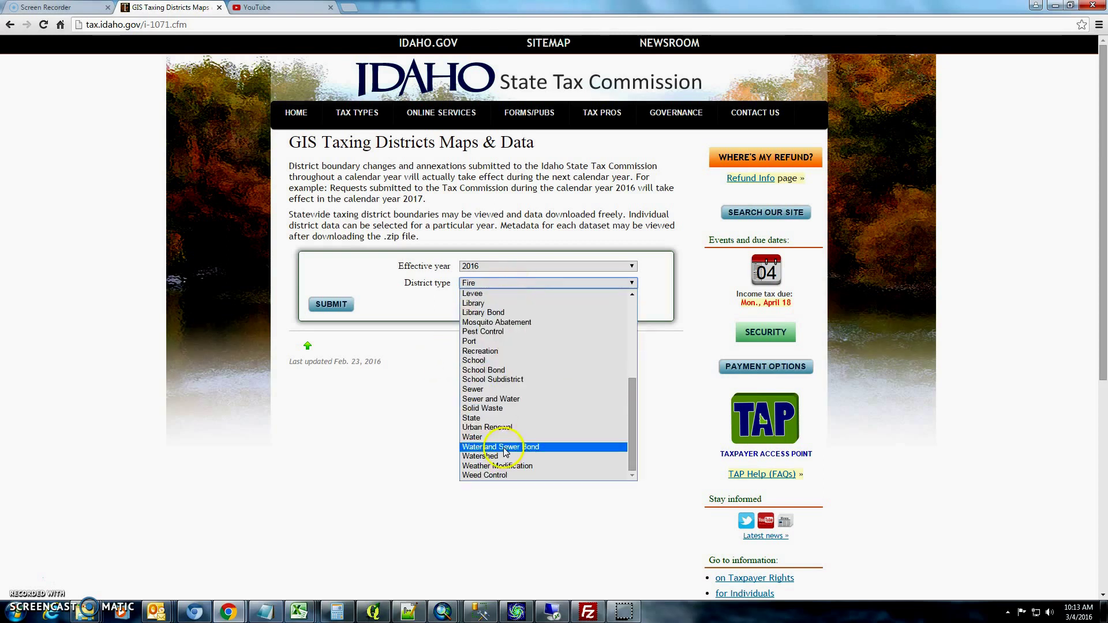
click(493, 361)
click(333, 304)
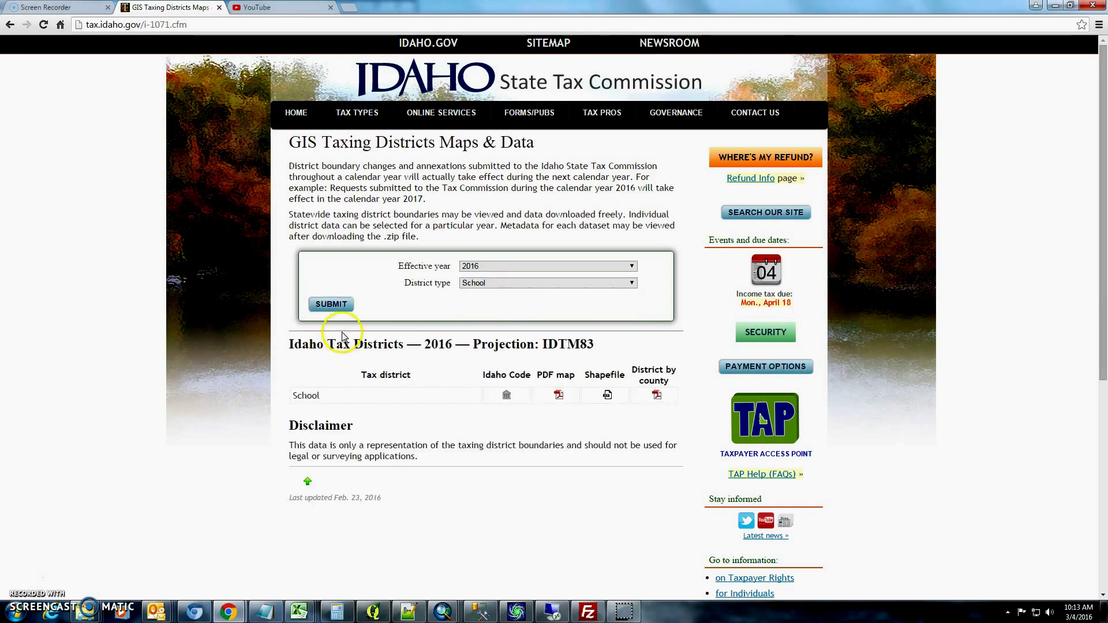
click(608, 396)
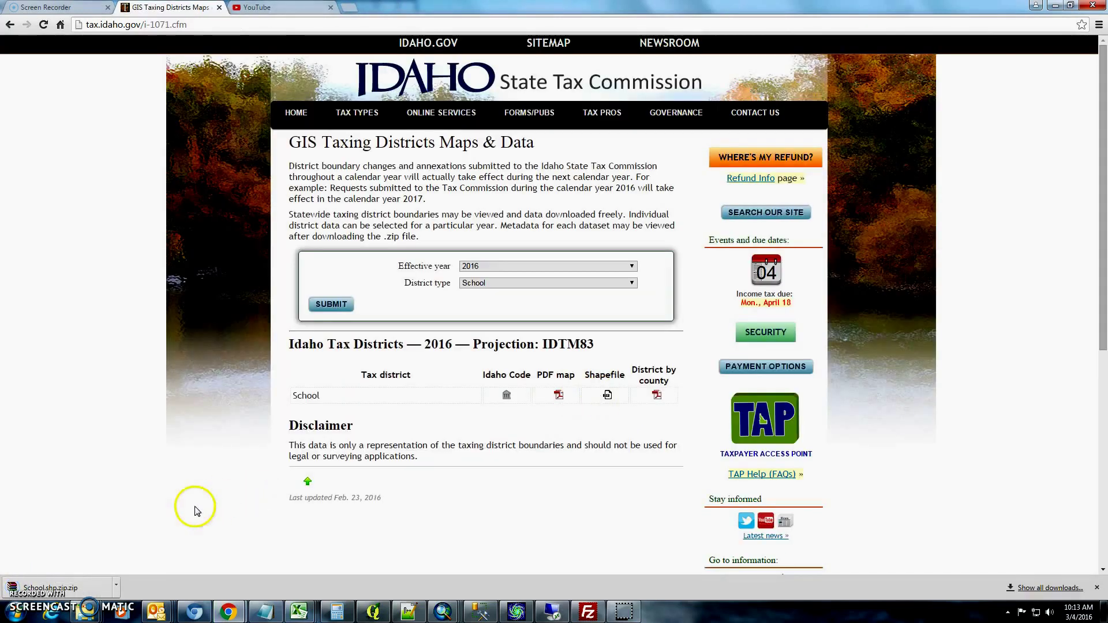
click(106, 595)
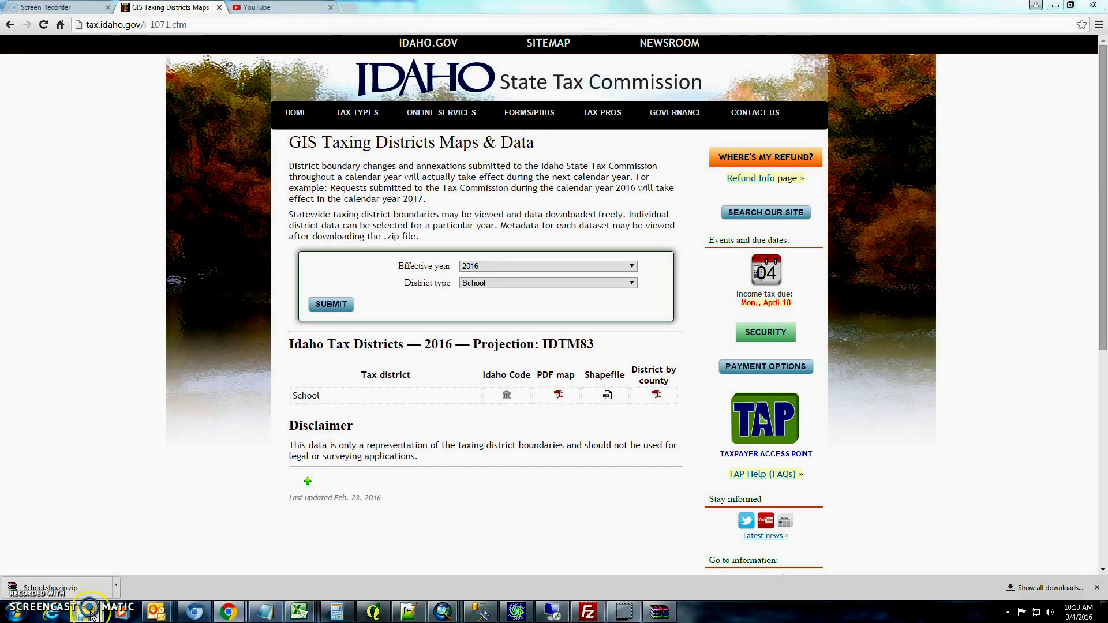
Make a new folder named 'temp' inside C:\temp and open it
mouse_move(91, 616)
click(339, 560)
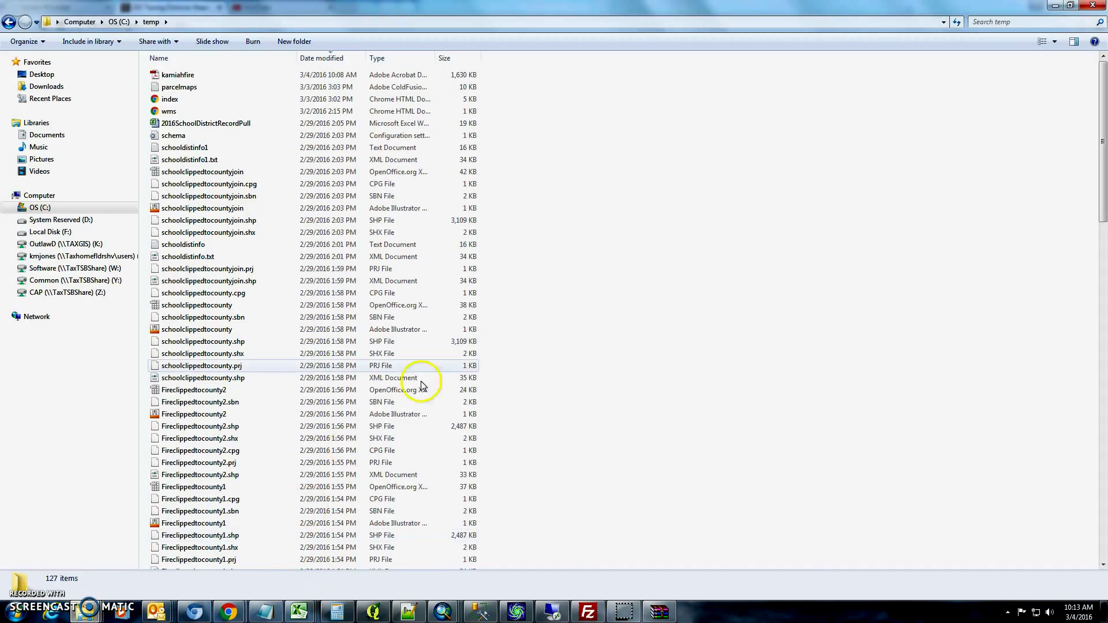
right_click(635, 277)
mouse_move(670, 427)
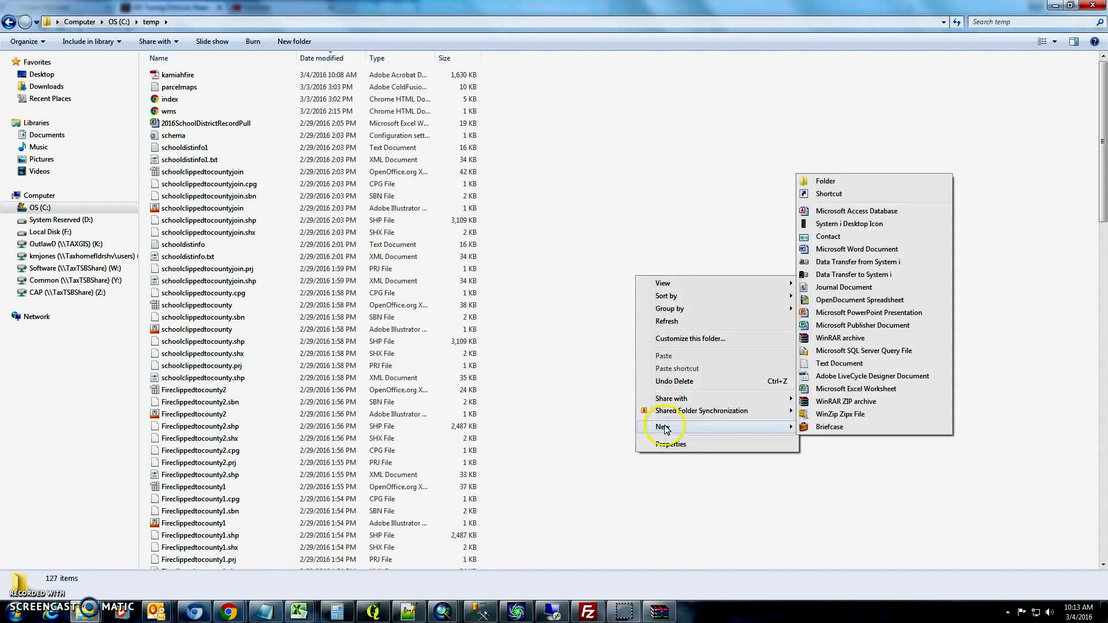
click(848, 183)
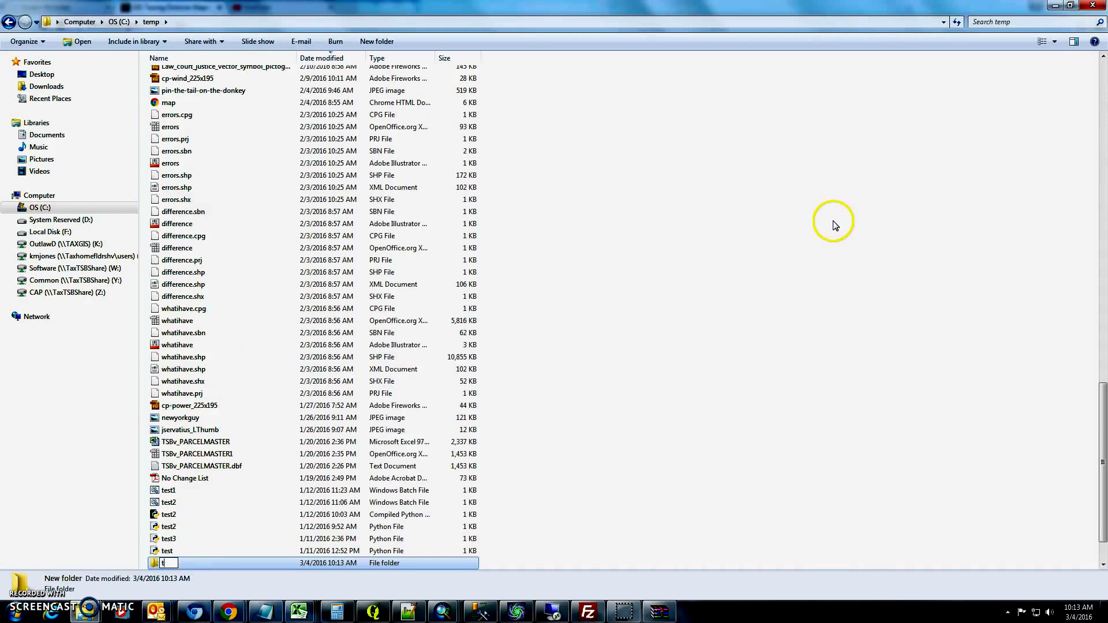
text(temp)
key(Return)
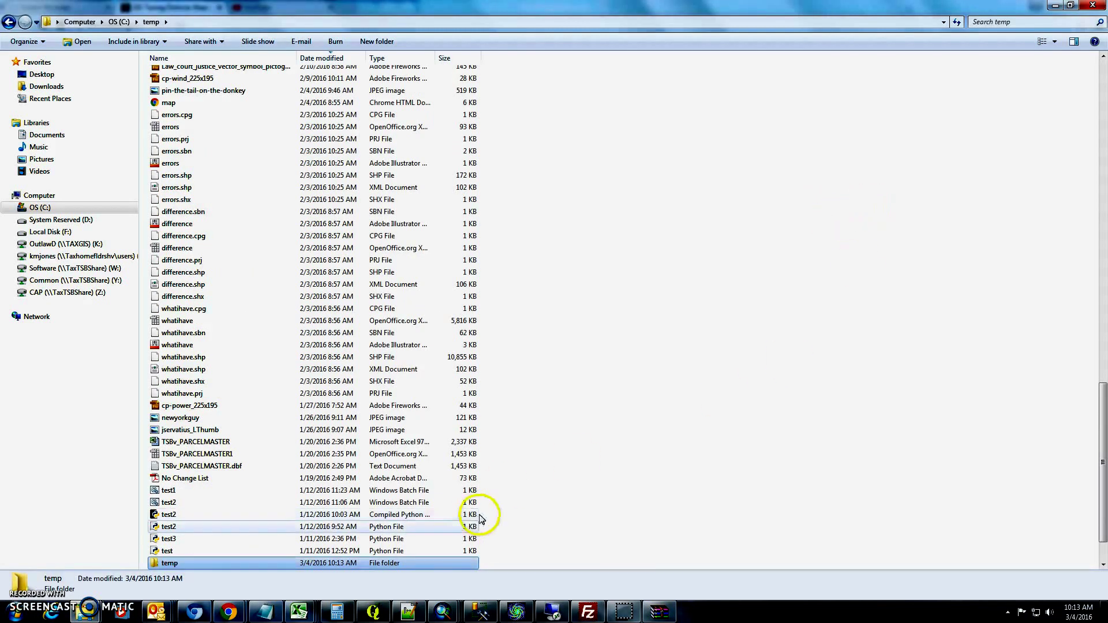
double_click(453, 571)
click(85, 612)
Extract all eight District_SC files from School.shp.zip to c:\temp\temp, then close WinRAR
click(659, 612)
drag(414, 330, 223, 217)
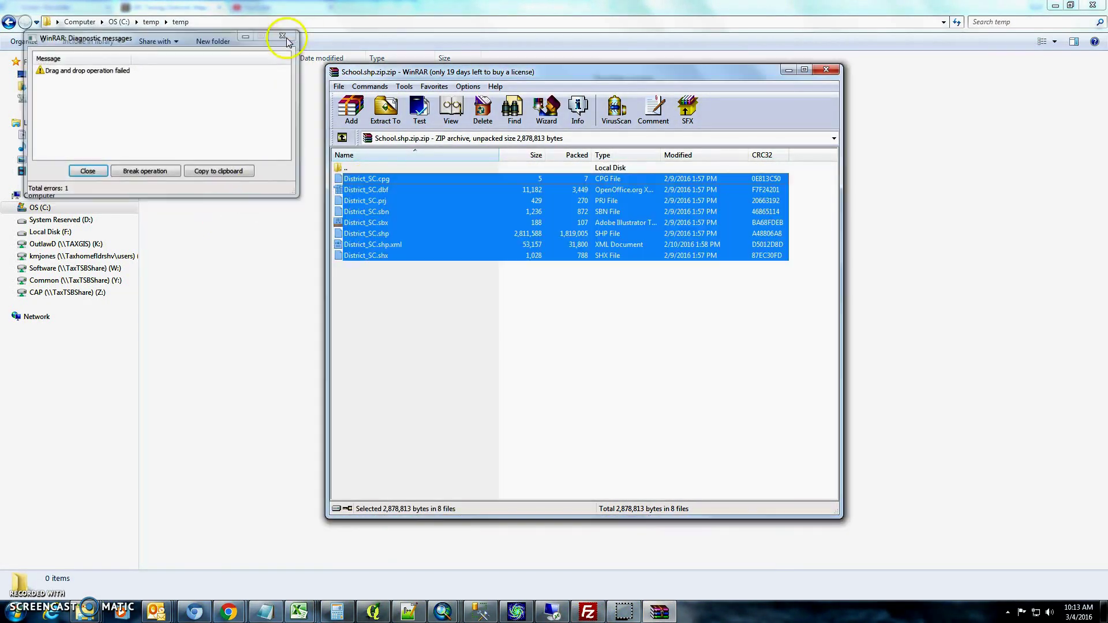
click(289, 42)
right_click(399, 244)
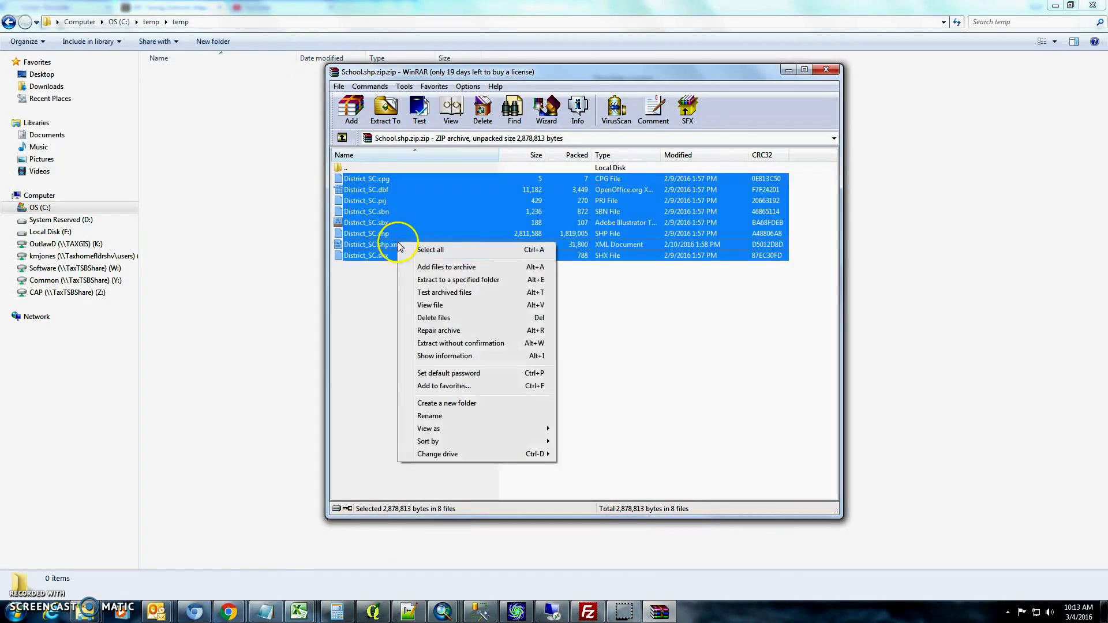
click(449, 280)
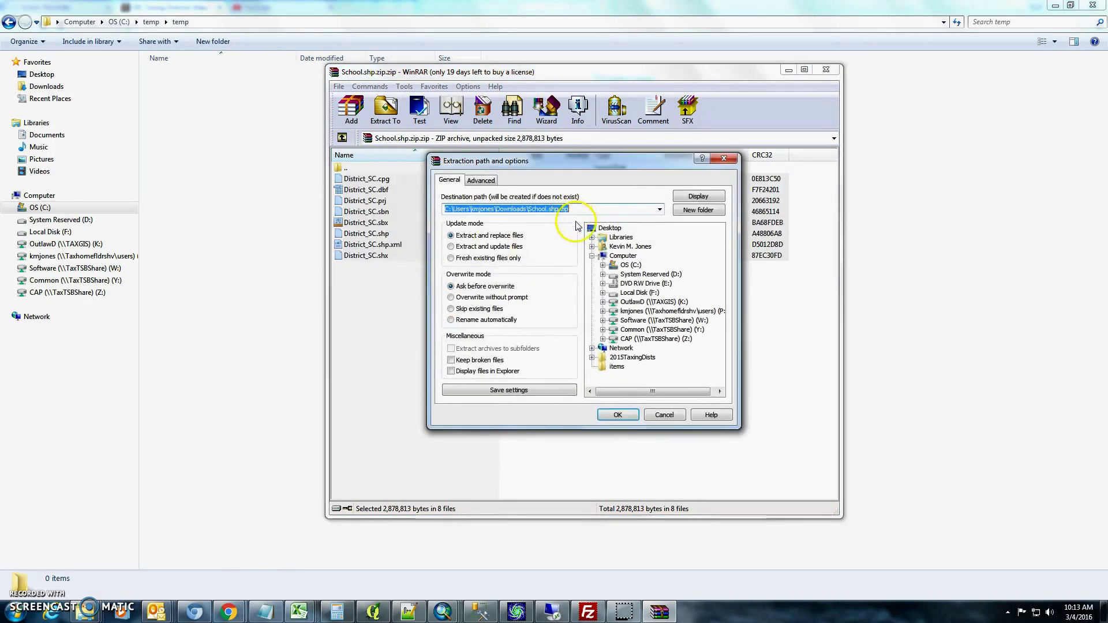
text(c:\te,)
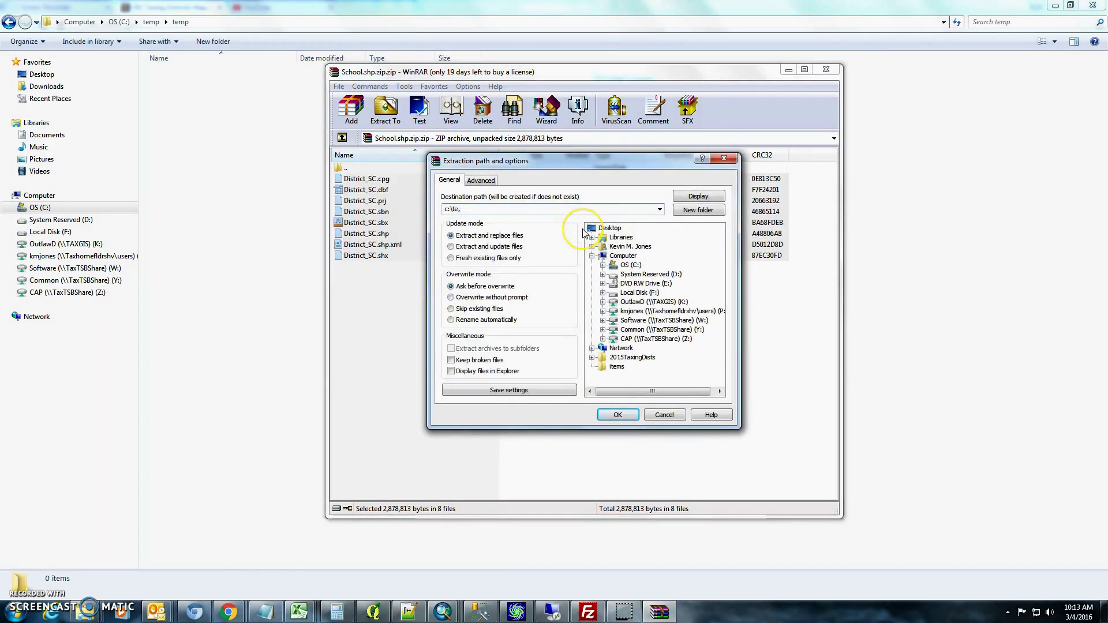
key(BackSpace)
text(m)
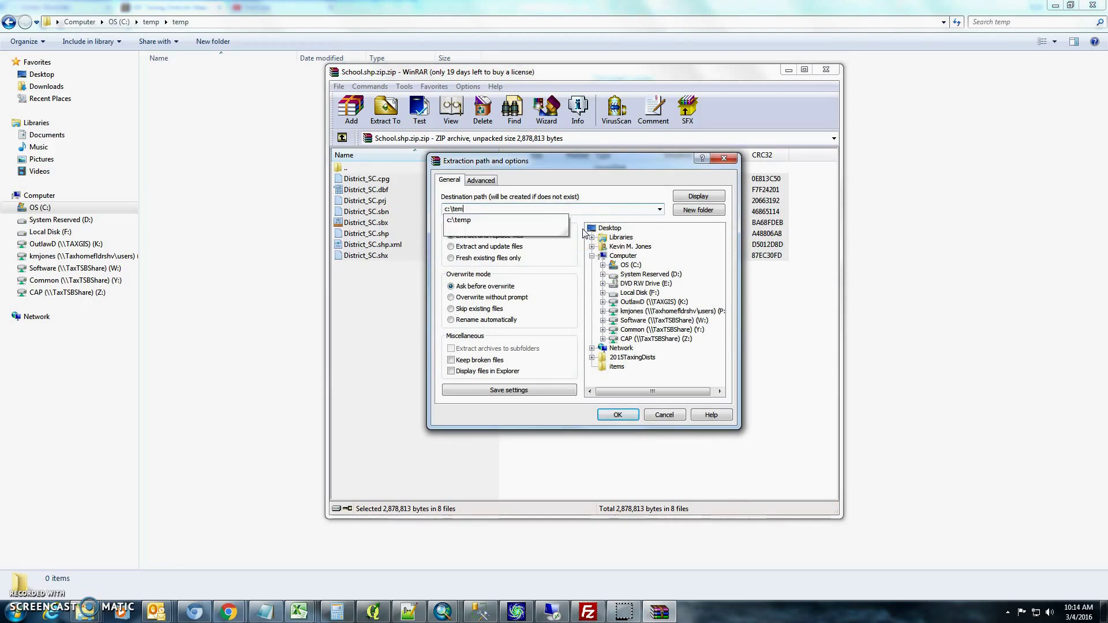
text(p\temp)
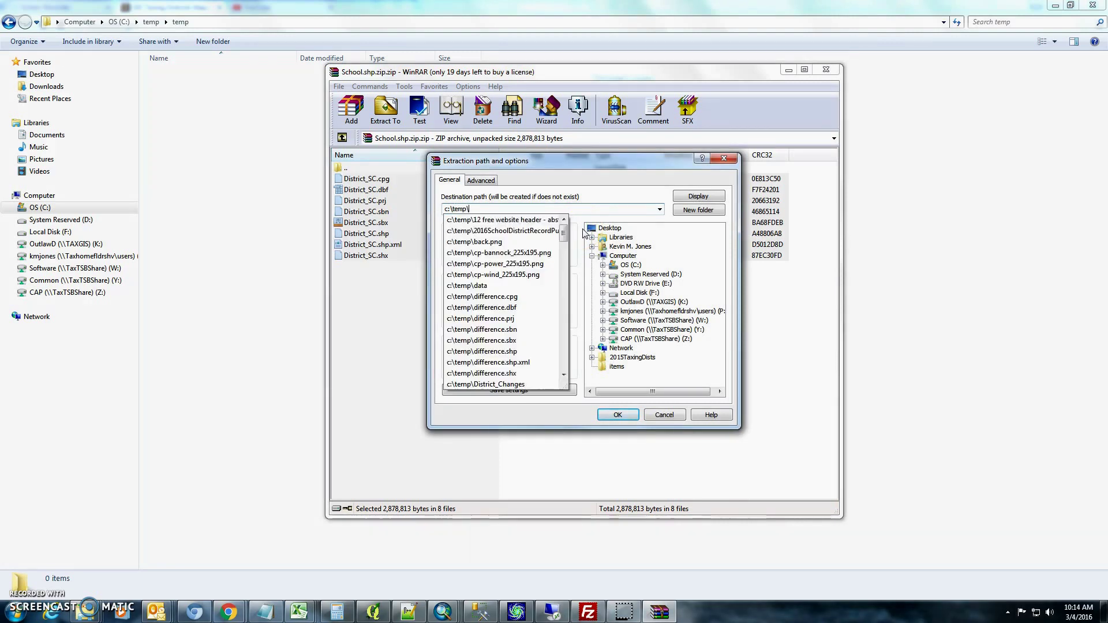
key(Return)
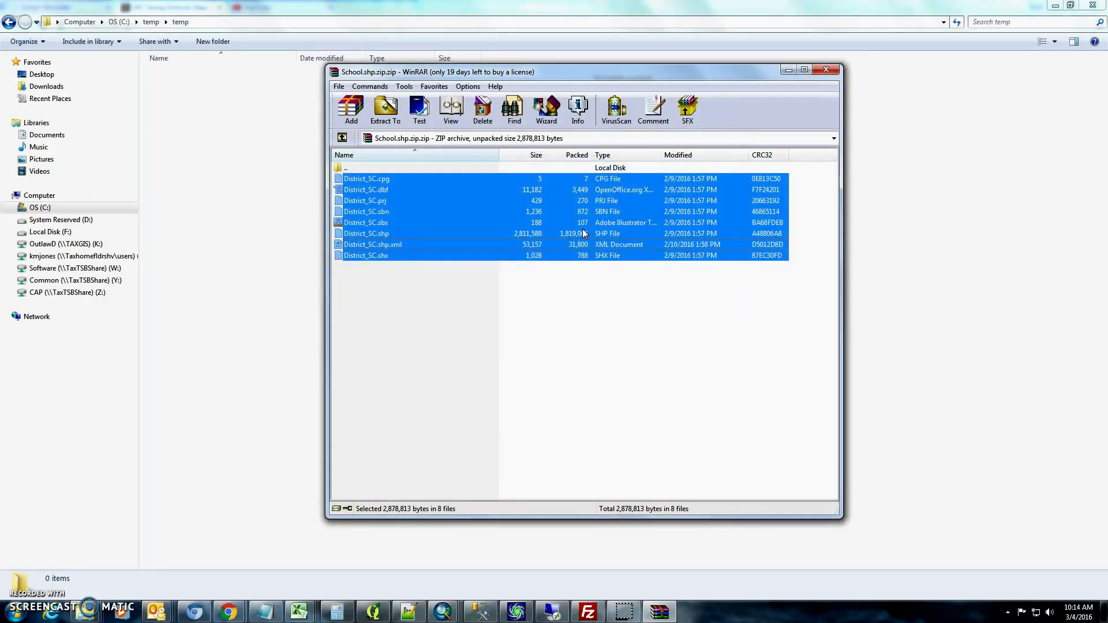
click(827, 70)
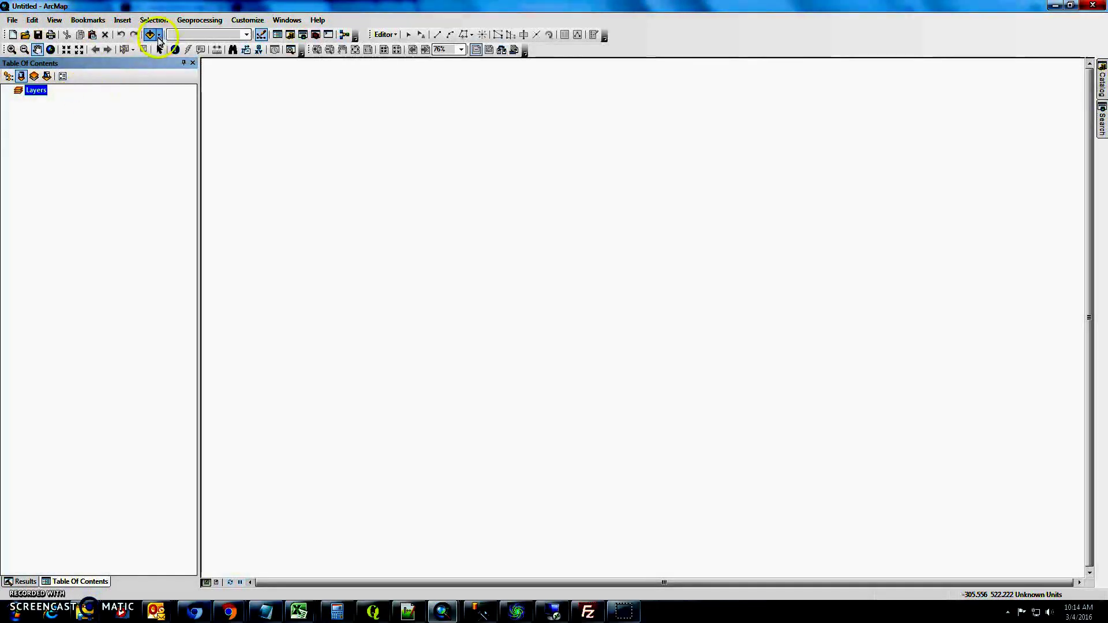
Add District_SC.shp from C:\temp\temp to the map with Add Data
click(151, 36)
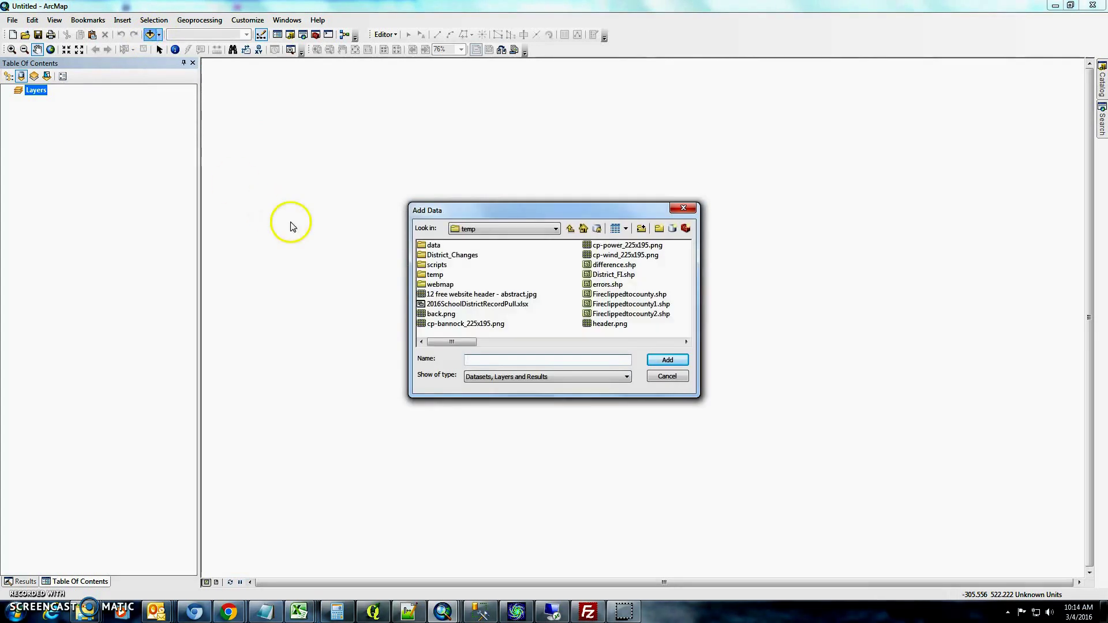
click(482, 229)
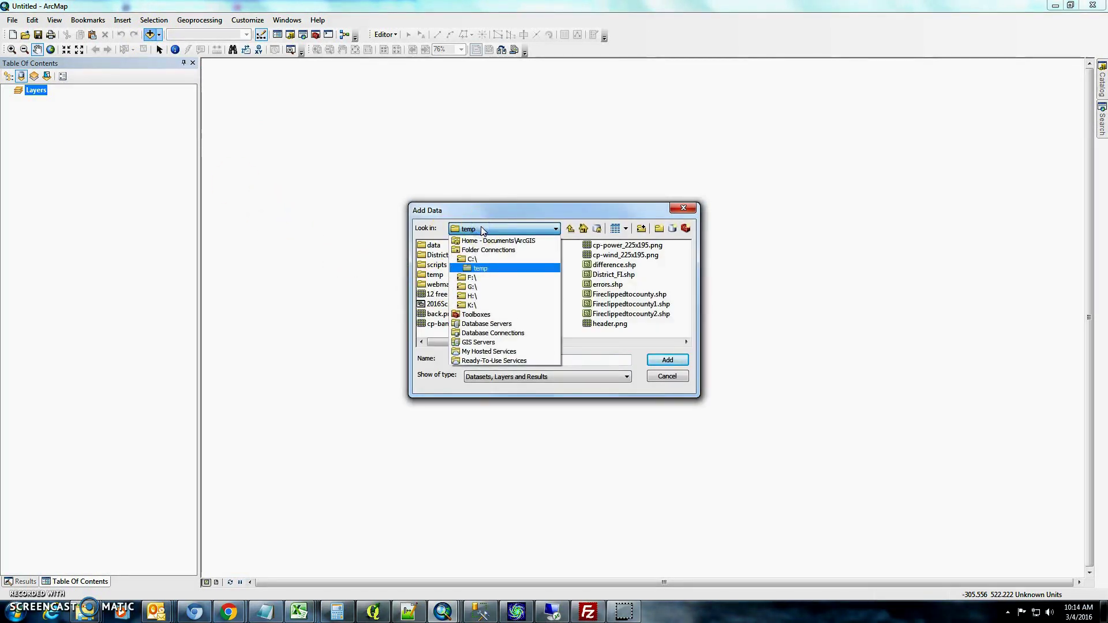
click(484, 253)
double_click(439, 246)
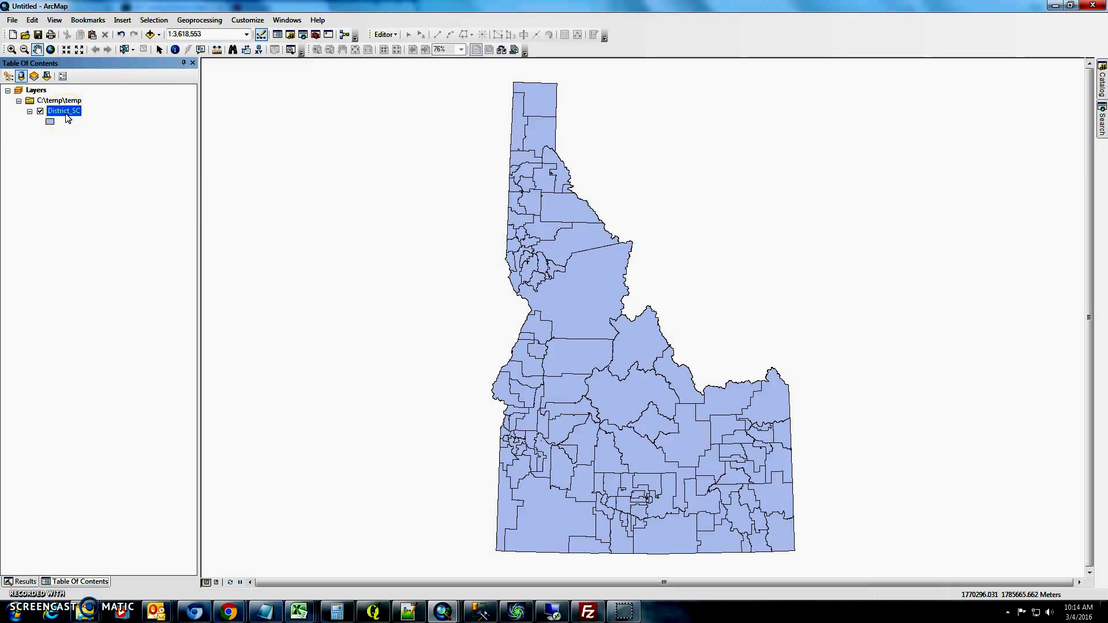
Begin a District_SC definition query with "NAME" = and list the unique NAME values
right_click(69, 115)
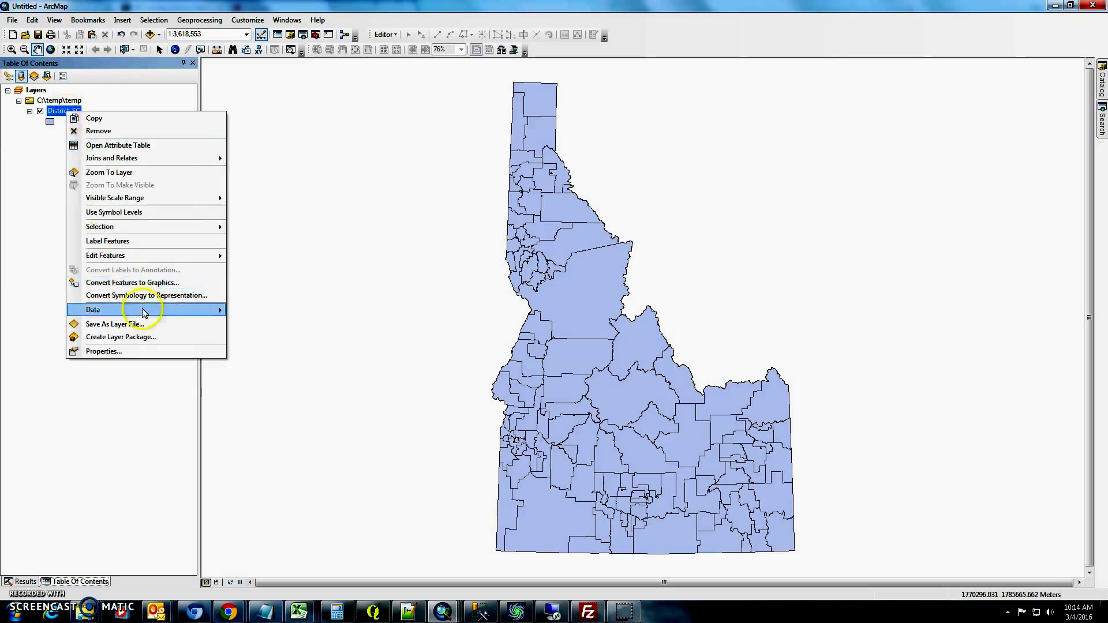
click(141, 351)
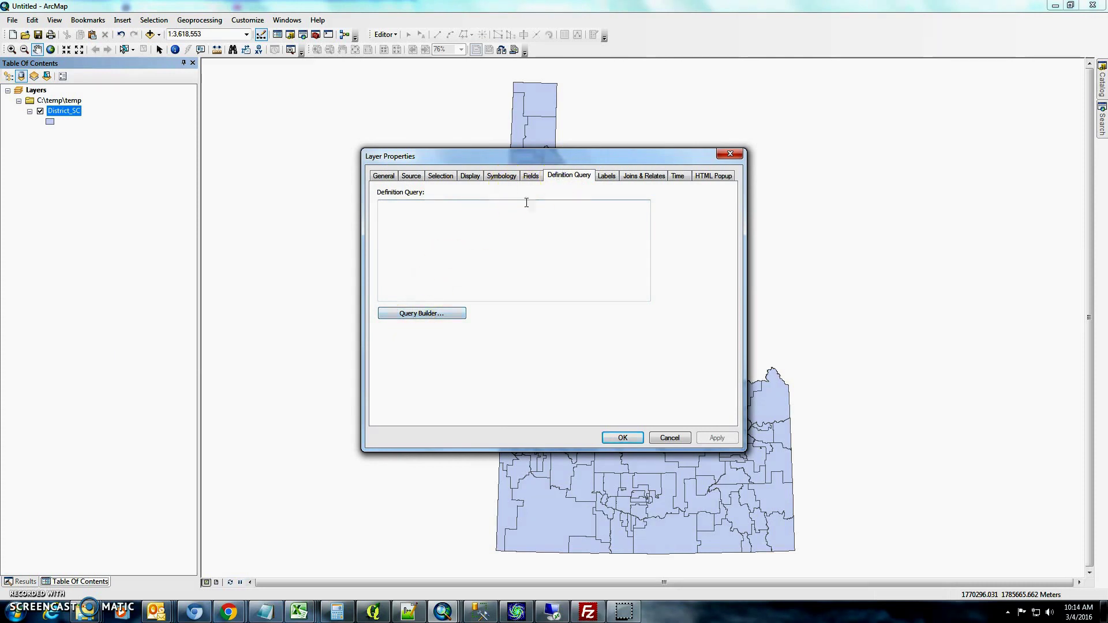
click(441, 314)
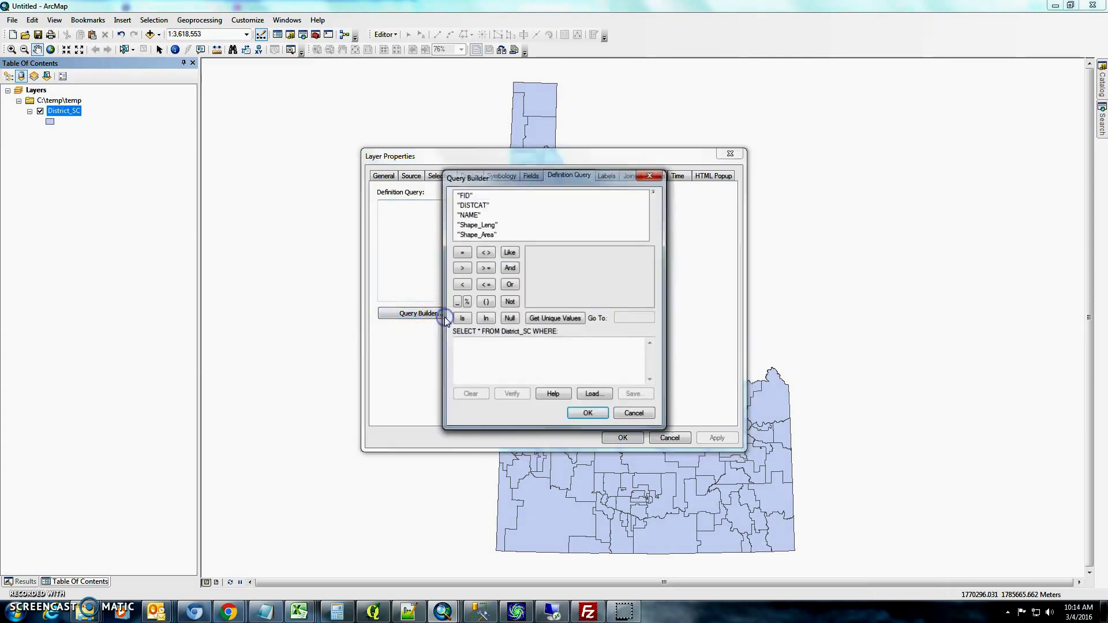
double_click(468, 214)
click(462, 252)
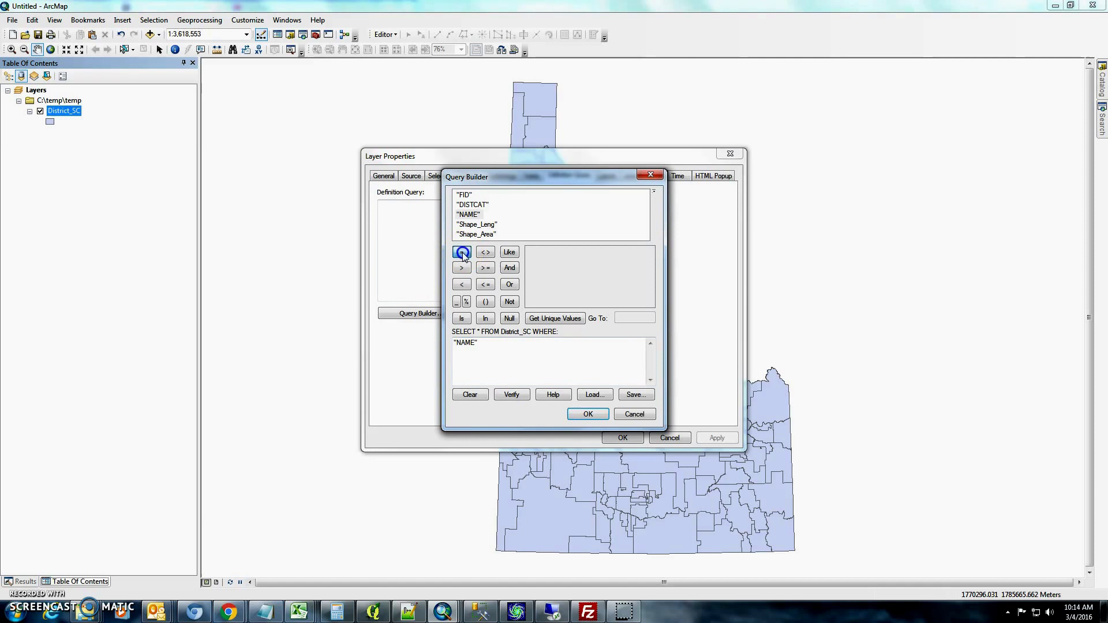
click(554, 319)
click(651, 267)
click(651, 266)
click(650, 291)
click(650, 291)
click(650, 291)
click(650, 291)
click(650, 291)
click(650, 291)
click(650, 292)
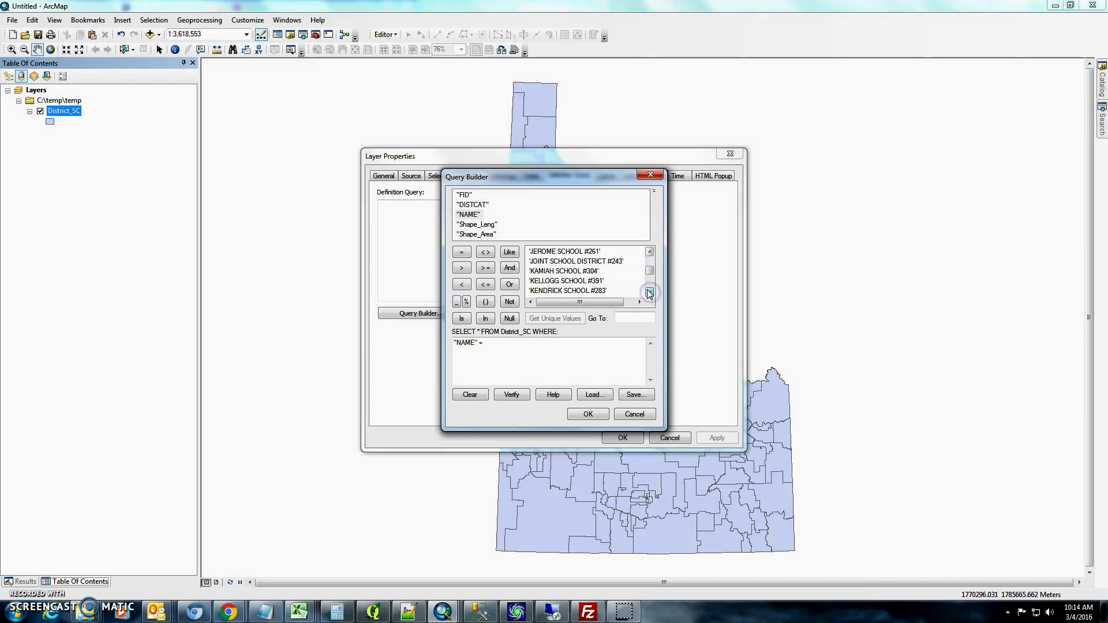
Finish the query as "NAME" = 'KAMIAH SCHOOL #304', verify it and apply it
double_click(562, 271)
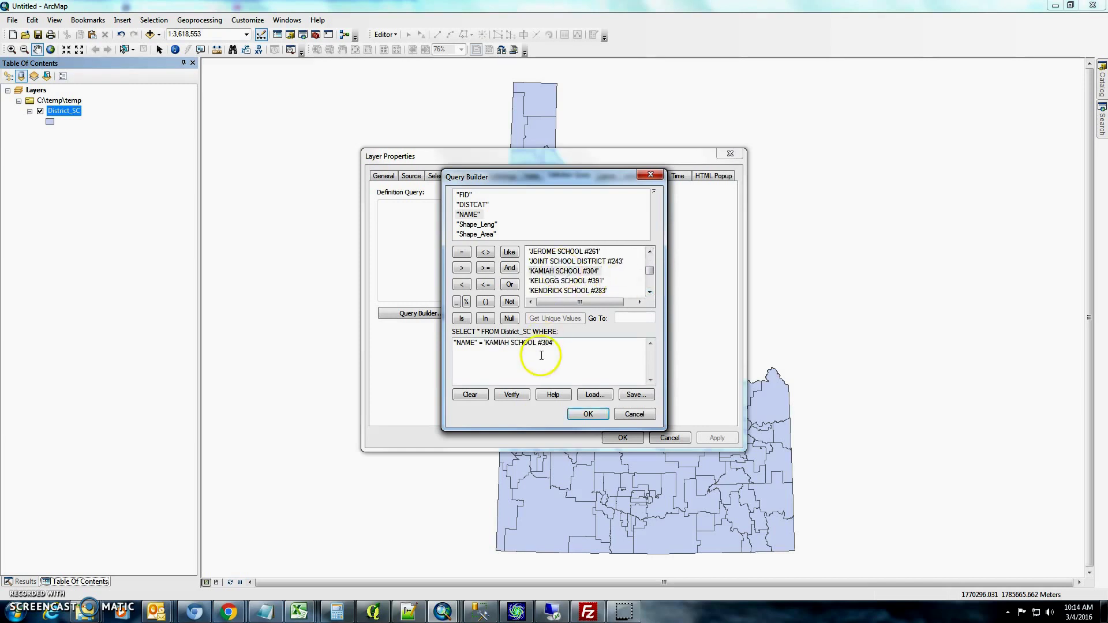
click(510, 395)
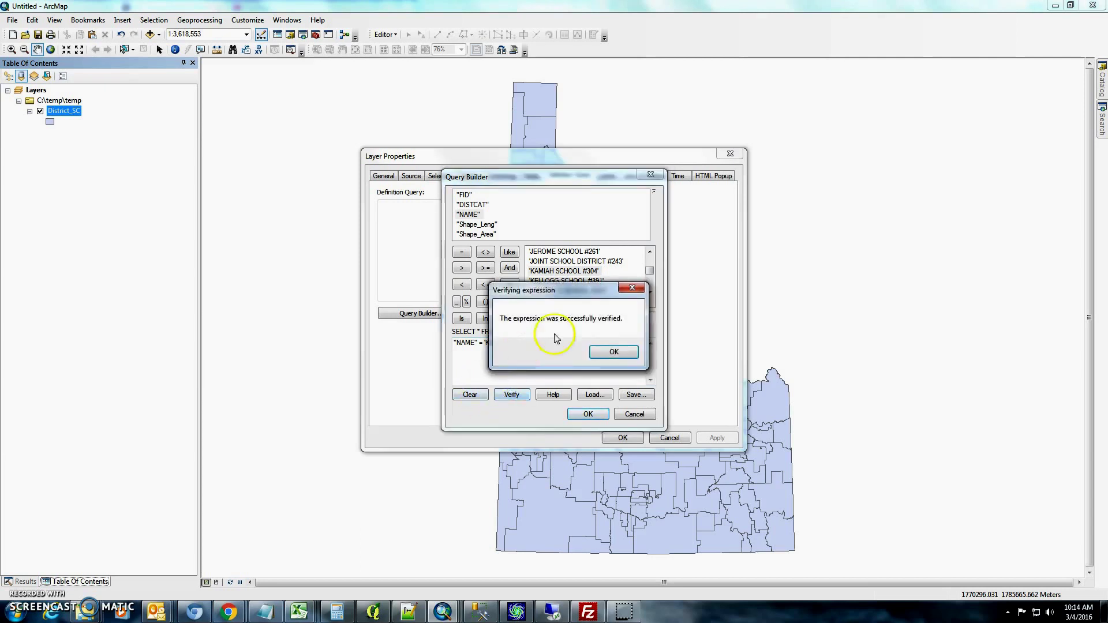
click(613, 352)
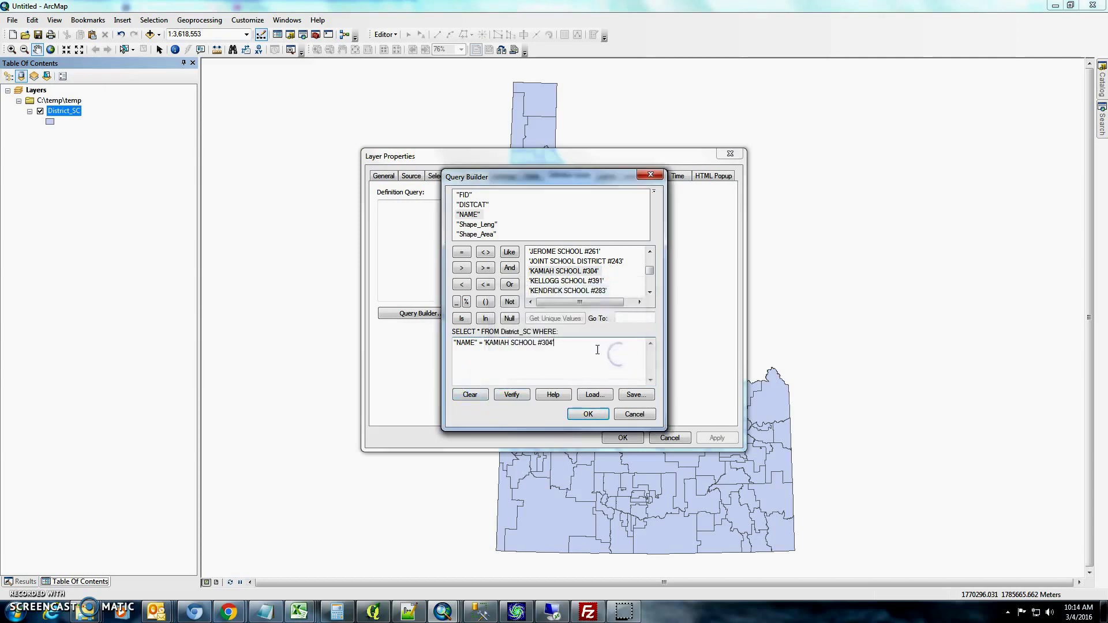
drag(597, 350, 438, 350)
click(594, 416)
click(717, 438)
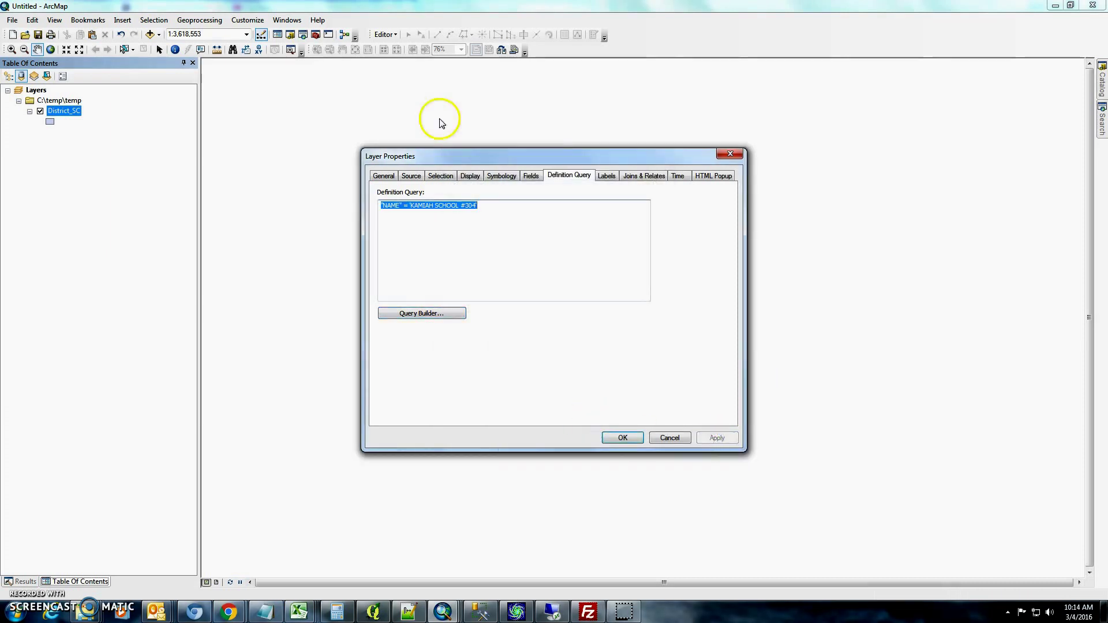
drag(444, 159, 760, 120)
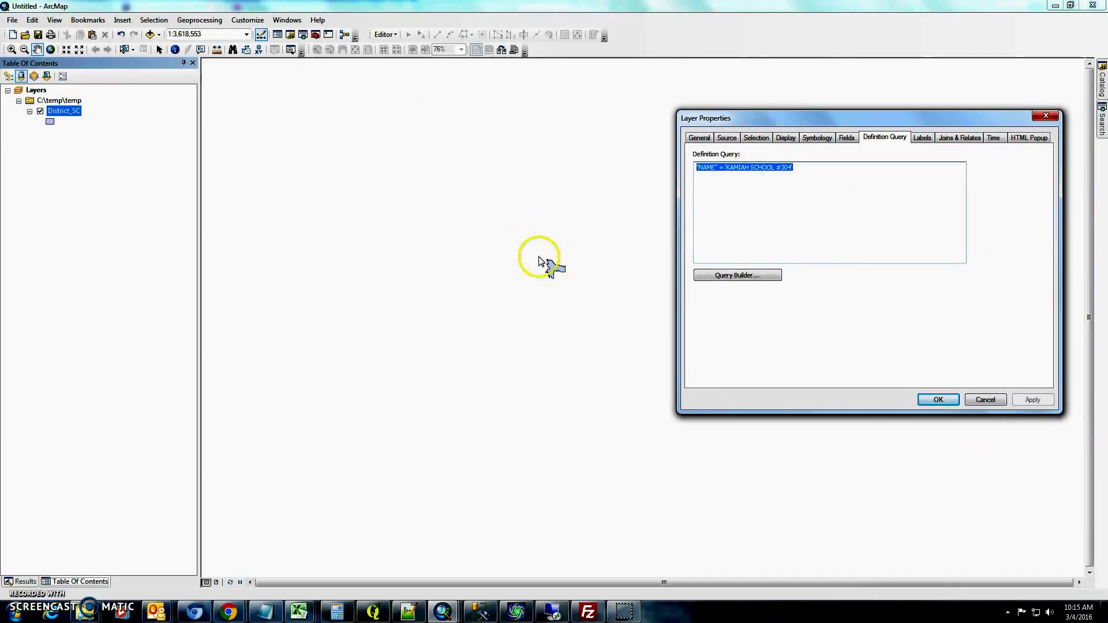
Give the District_SC symbol a Hollow fill with a red outline of width 2
click(939, 400)
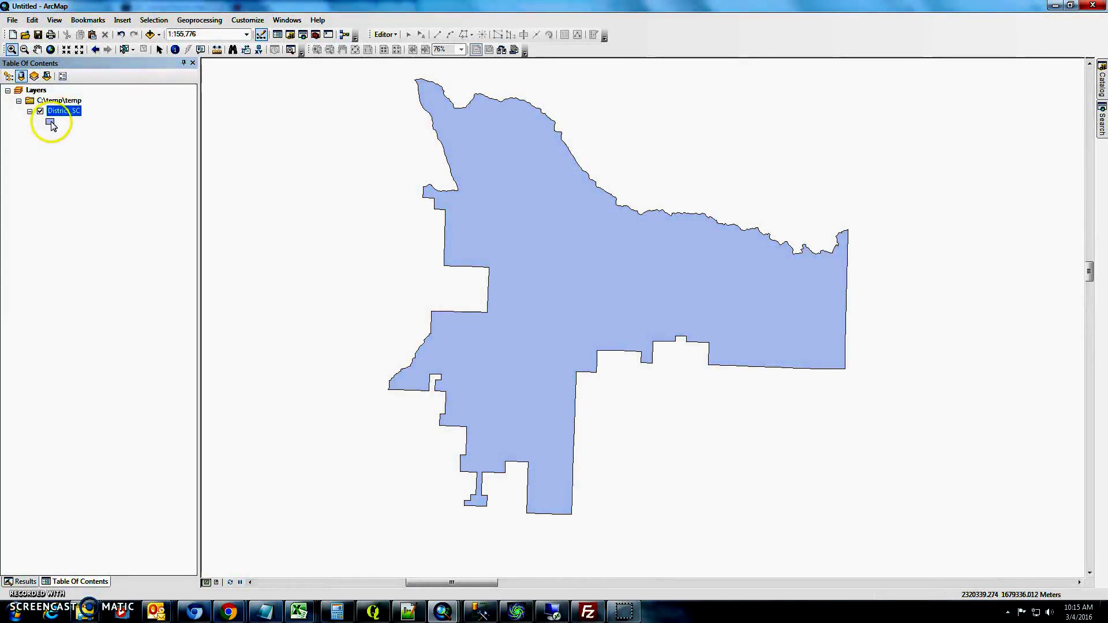
click(51, 123)
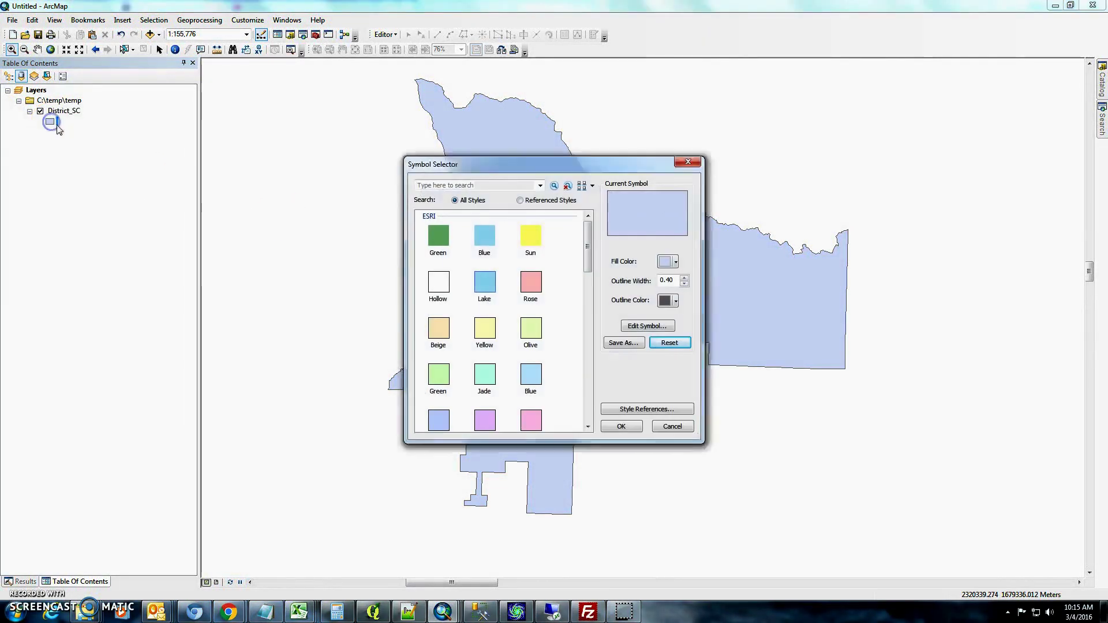
click(437, 285)
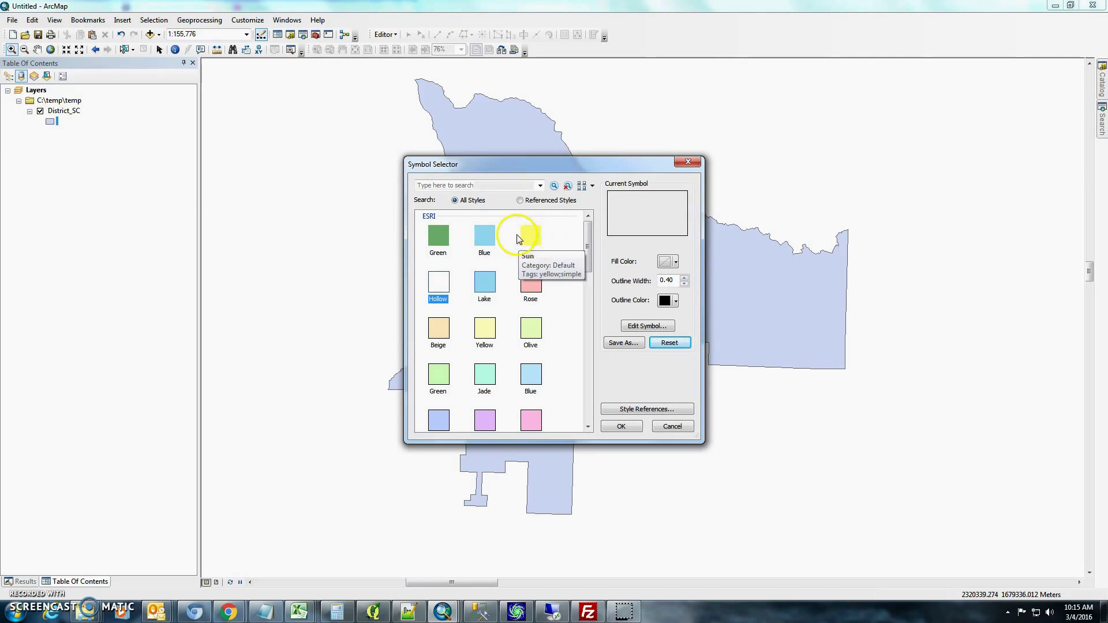
double_click(669, 281)
text(2)
click(667, 301)
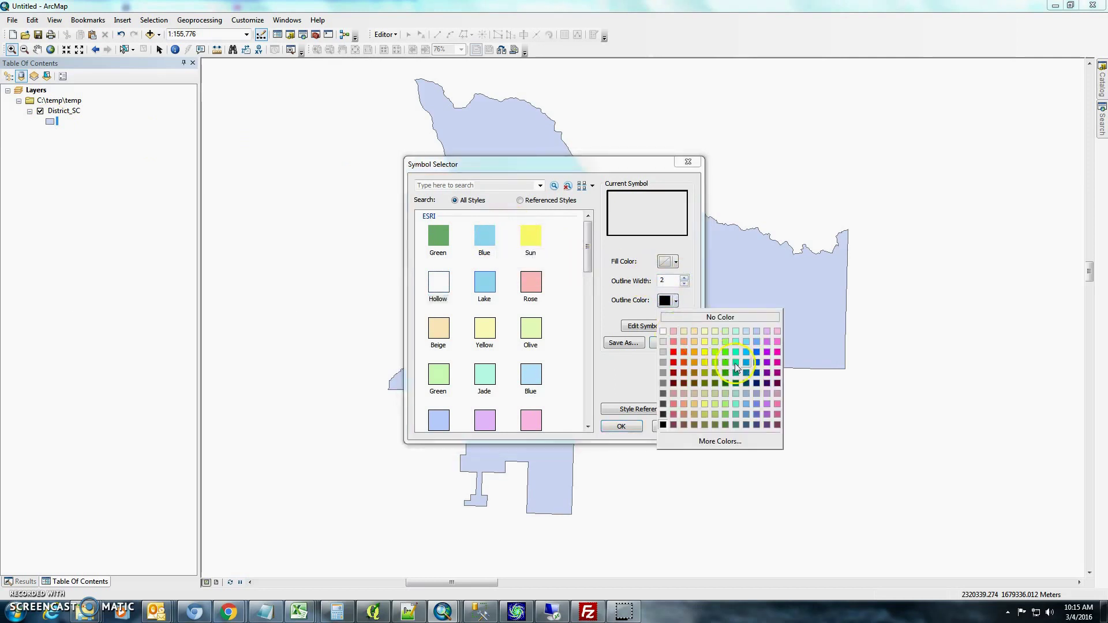
click(673, 363)
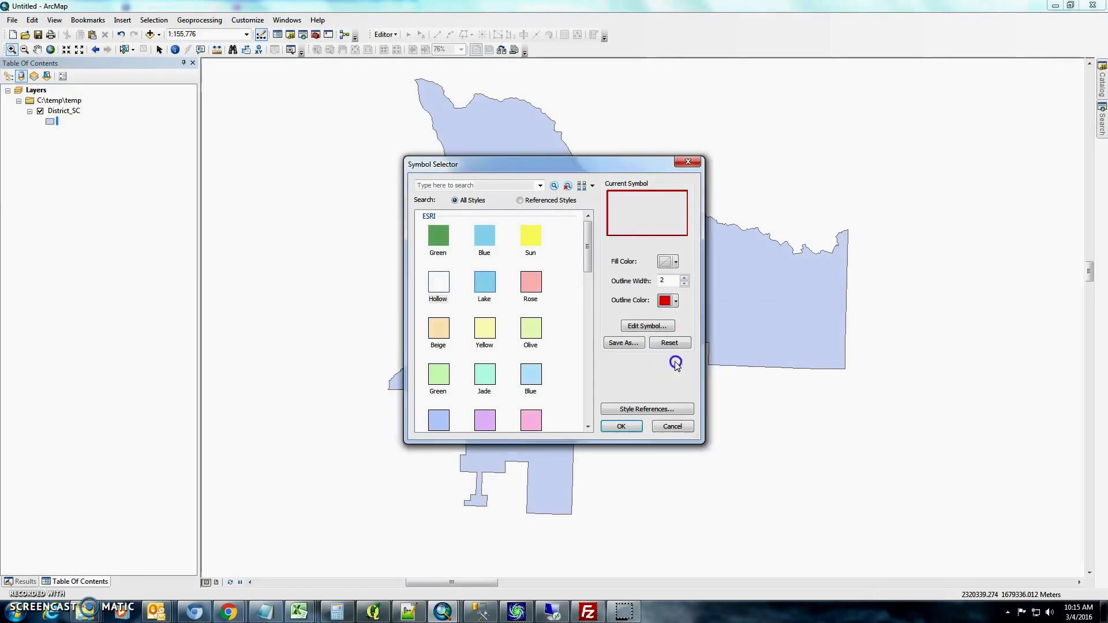
click(626, 426)
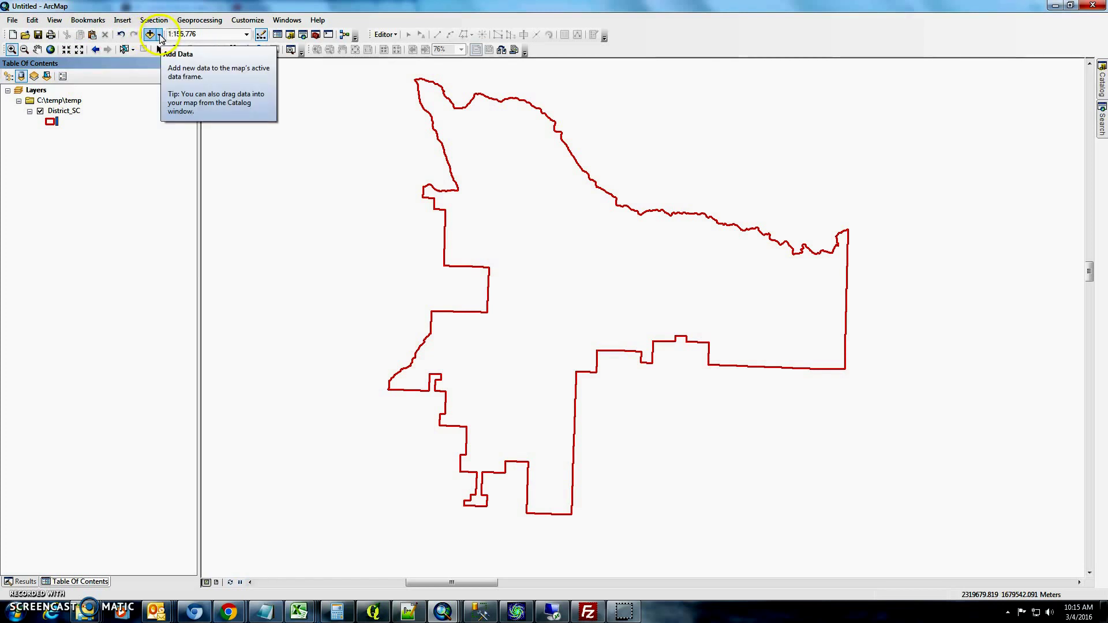
Add the Imagery with Labels basemap beneath the Kamiah district layer
click(160, 36)
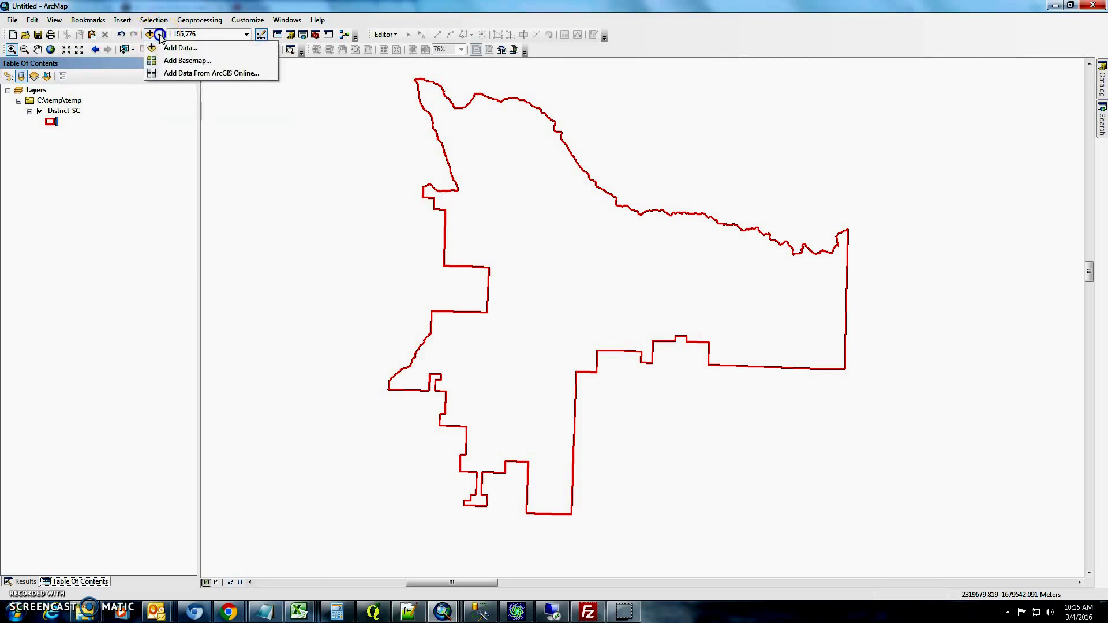
click(172, 61)
click(317, 213)
click(466, 475)
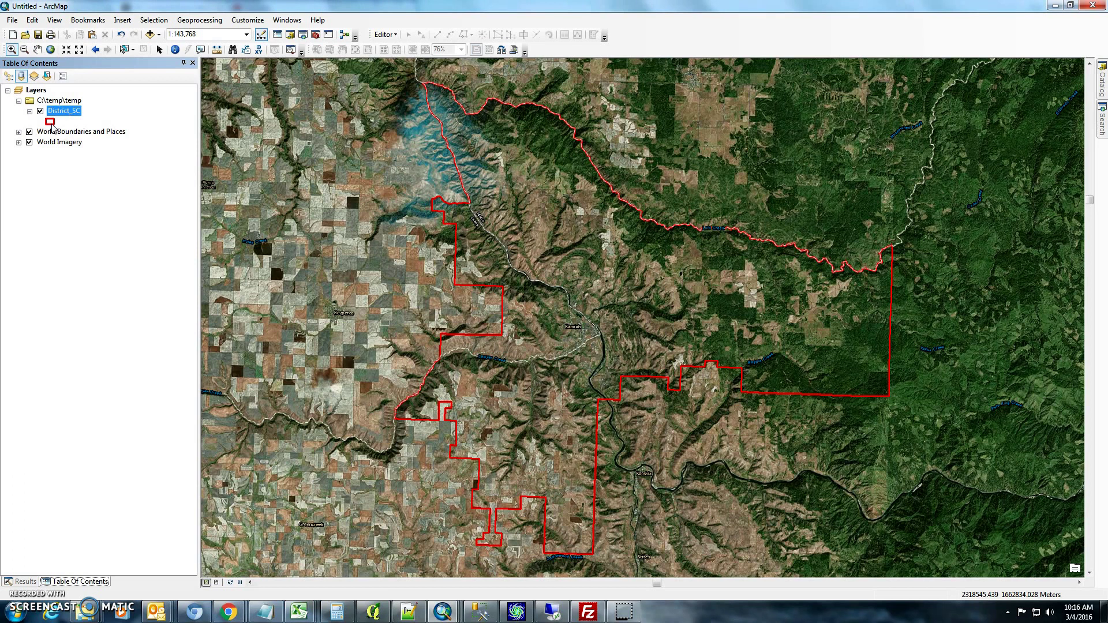
Raise the District_SC outline width one step with the spinner
click(51, 122)
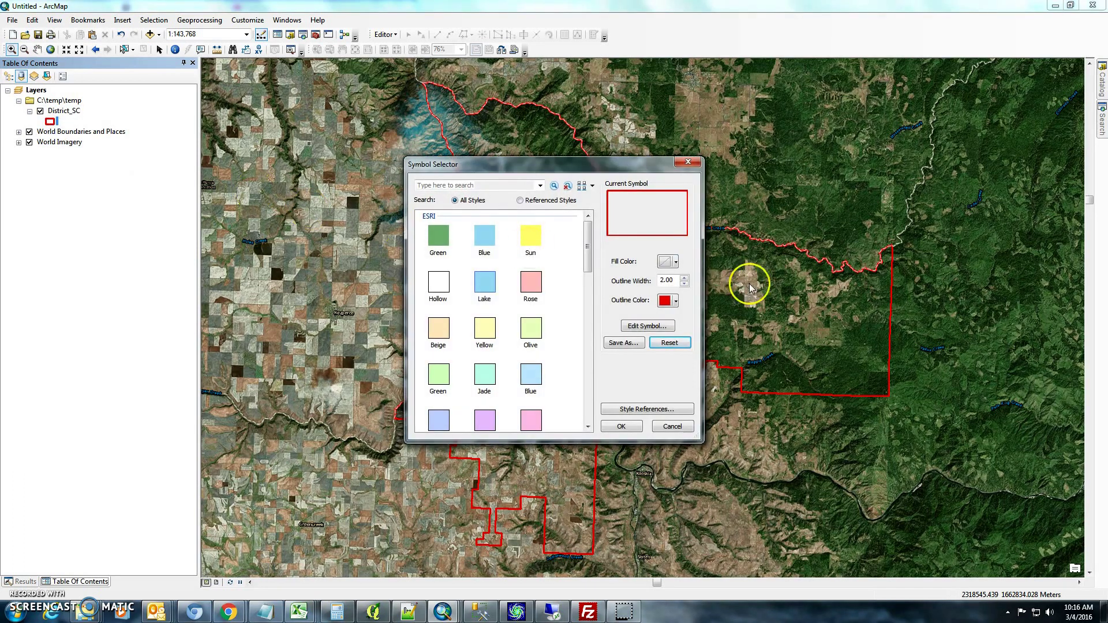
click(684, 278)
click(621, 426)
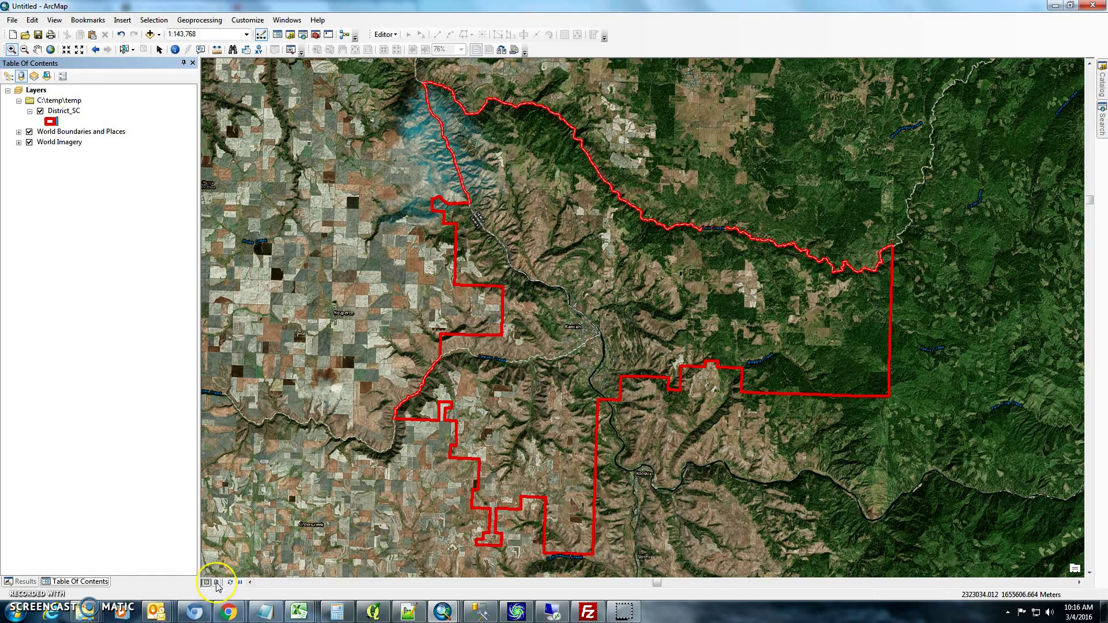
In layout view, set a custom 36 x 24 inch landscape page in Page and Print Setup
click(217, 583)
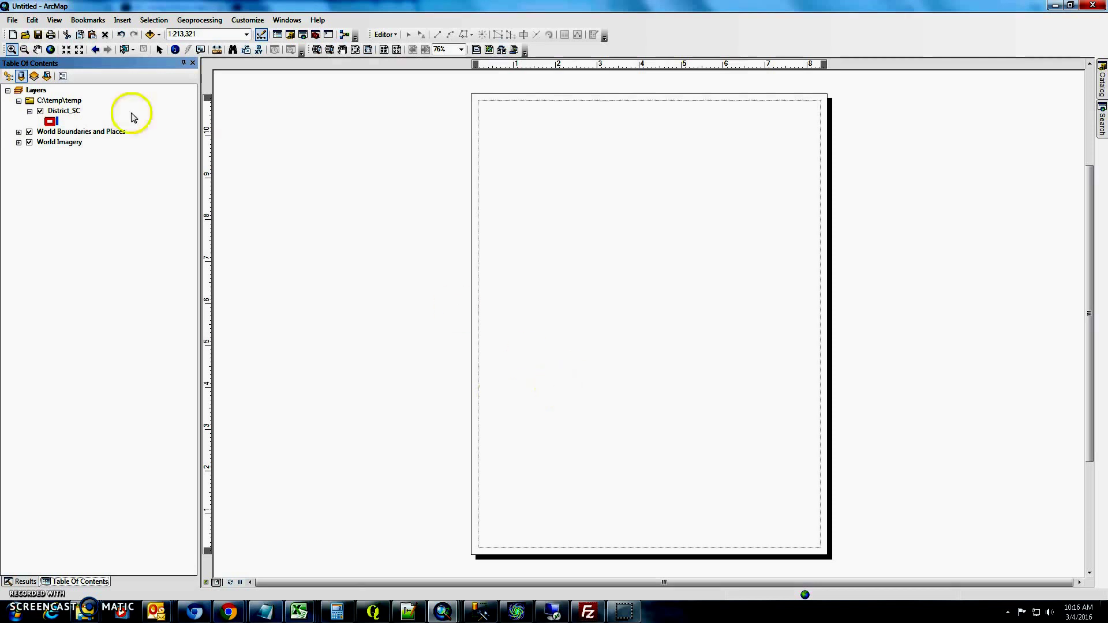
click(12, 19)
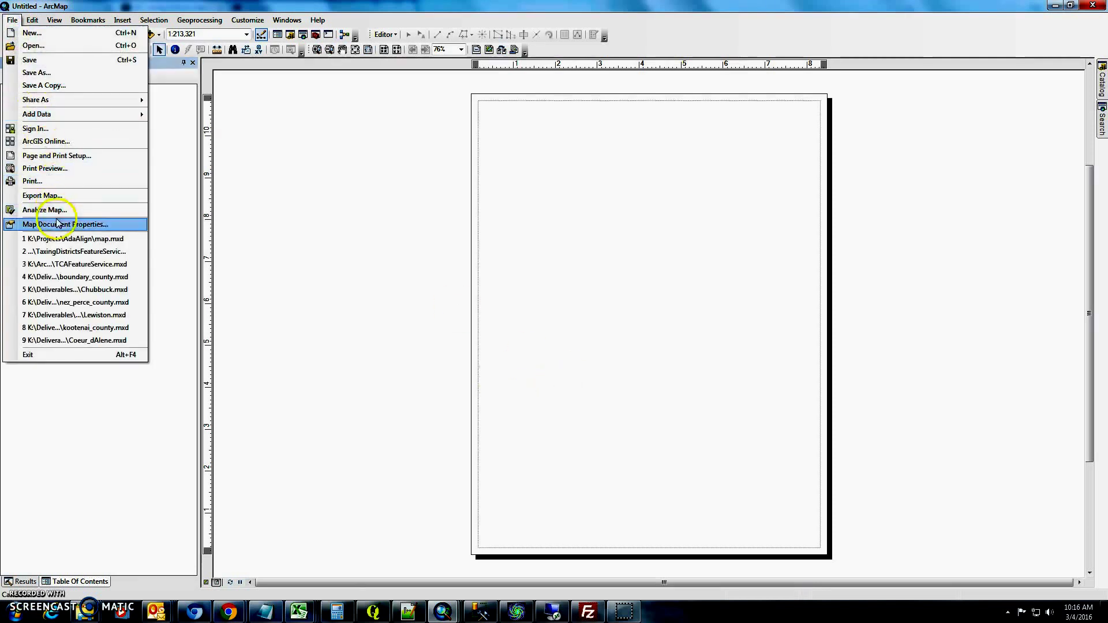
click(71, 160)
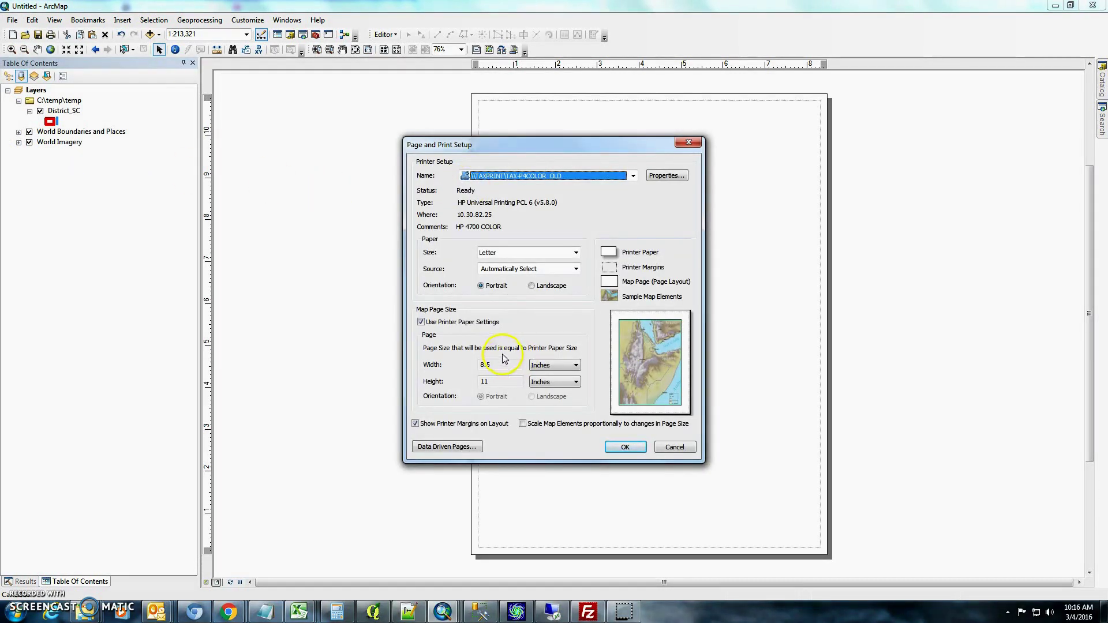
click(445, 322)
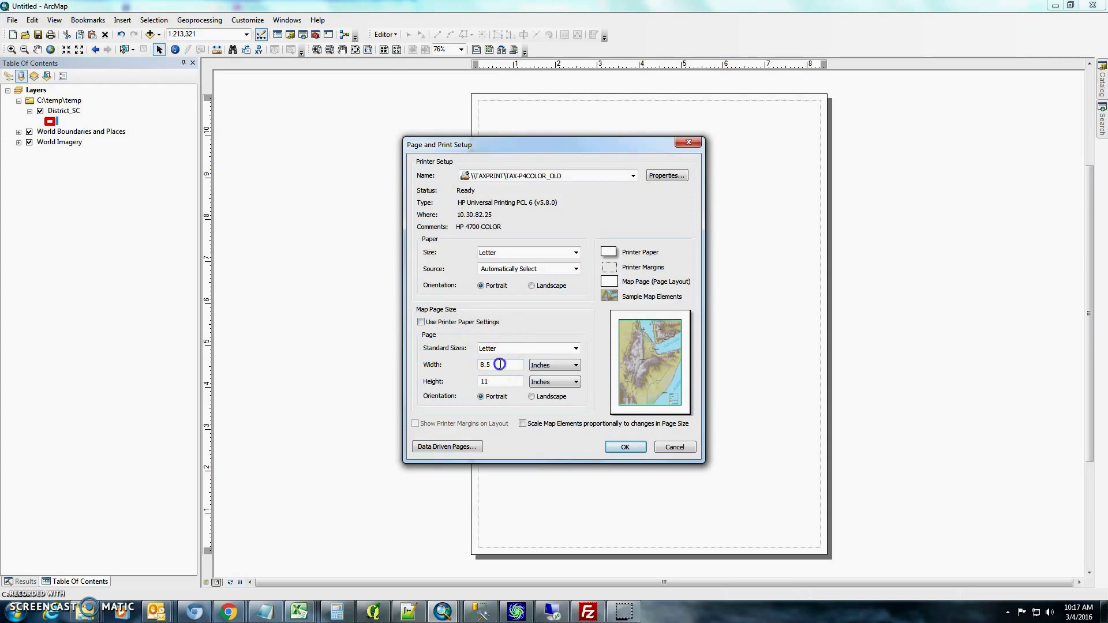
double_click(503, 364)
text(24)
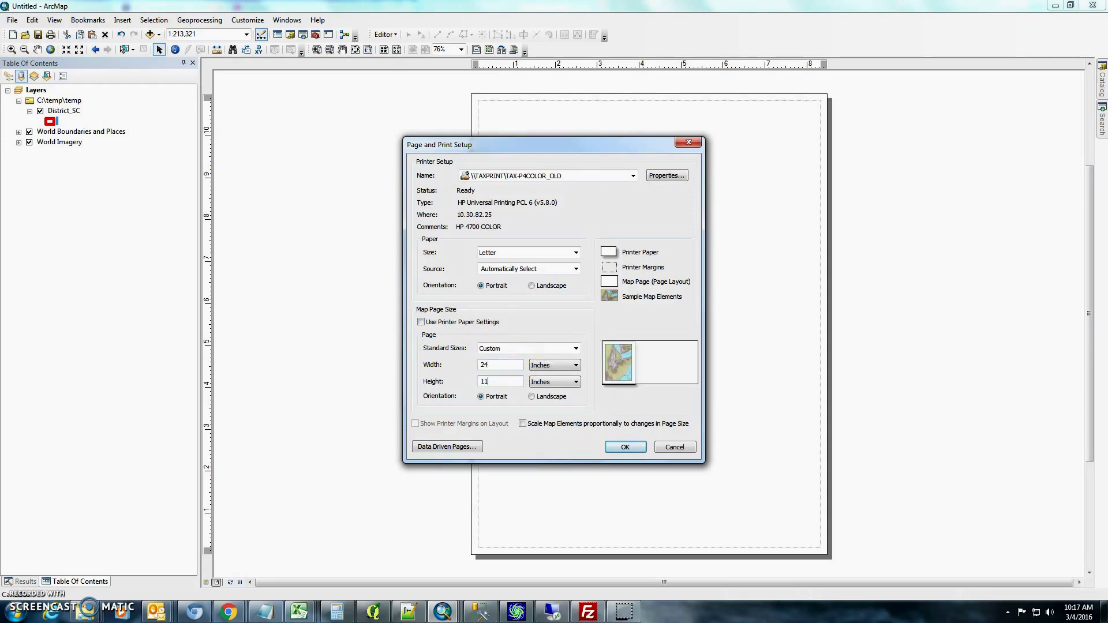
double_click(500, 381)
key(BackSpace)
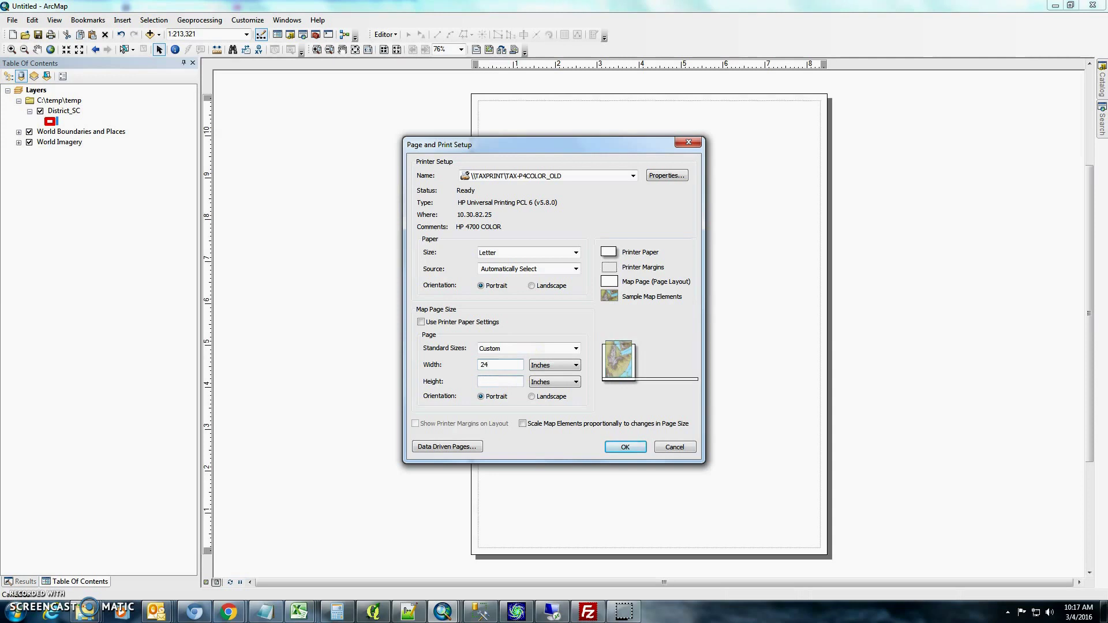
text(26)
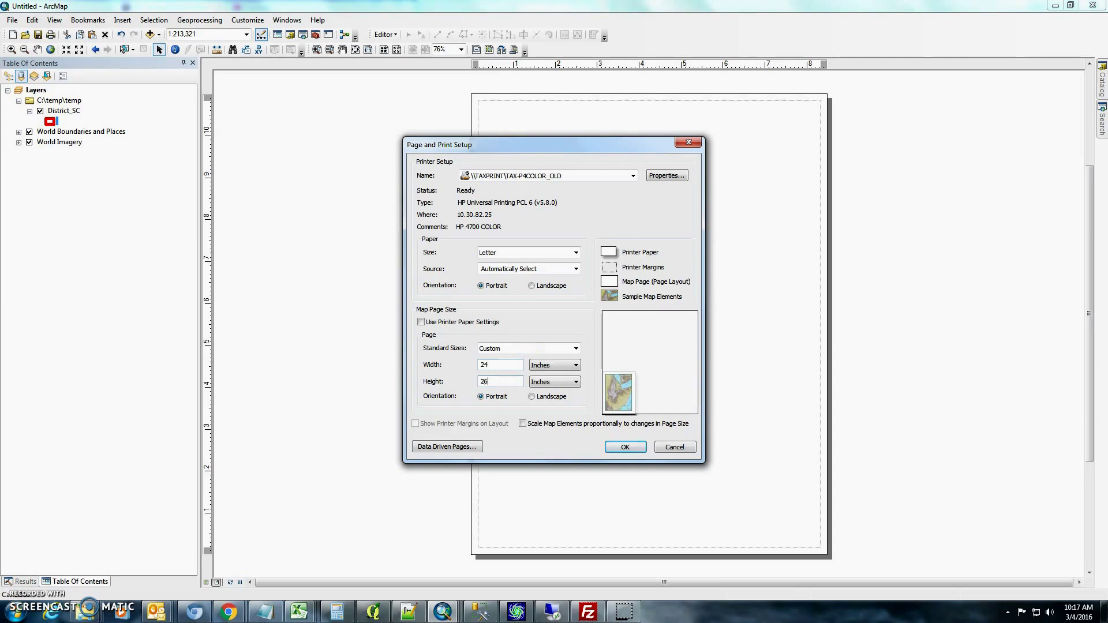
click(553, 396)
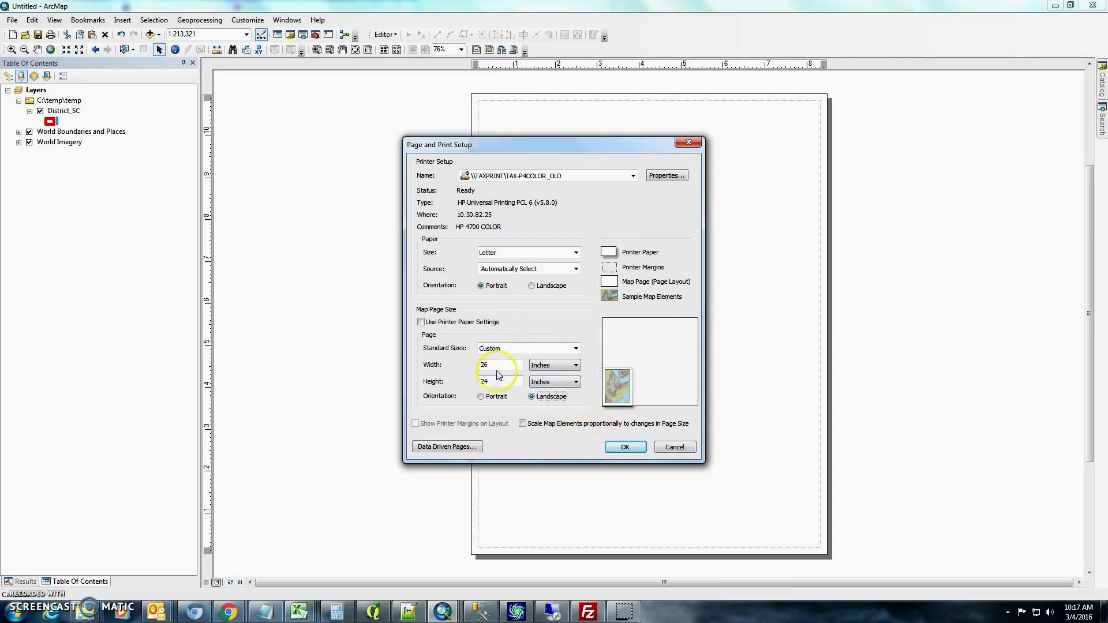
double_click(477, 366)
text(36)
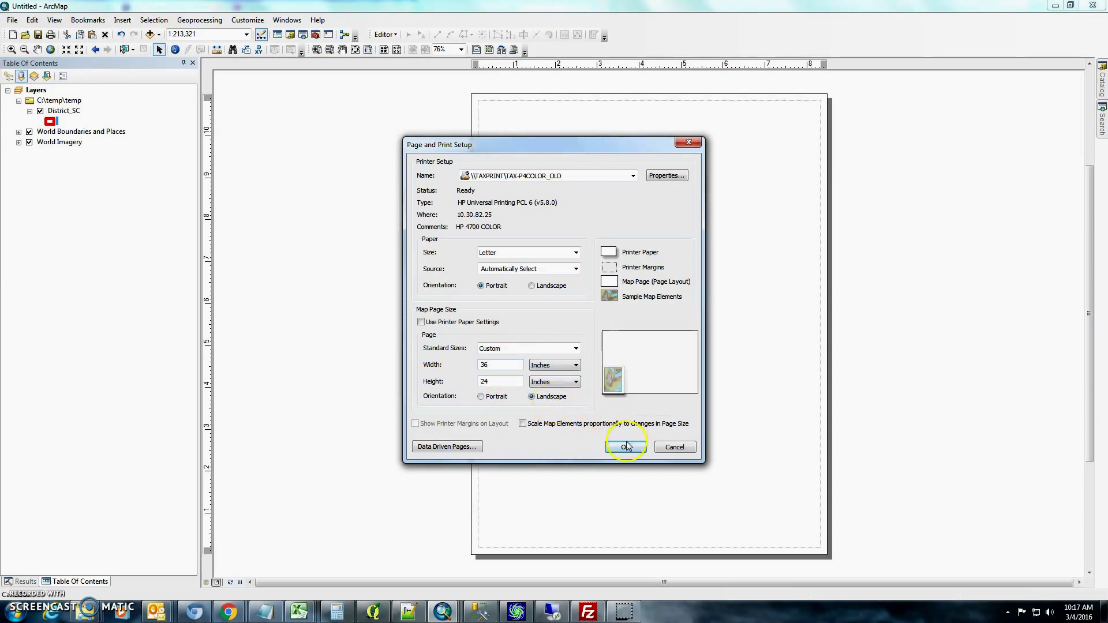
click(626, 446)
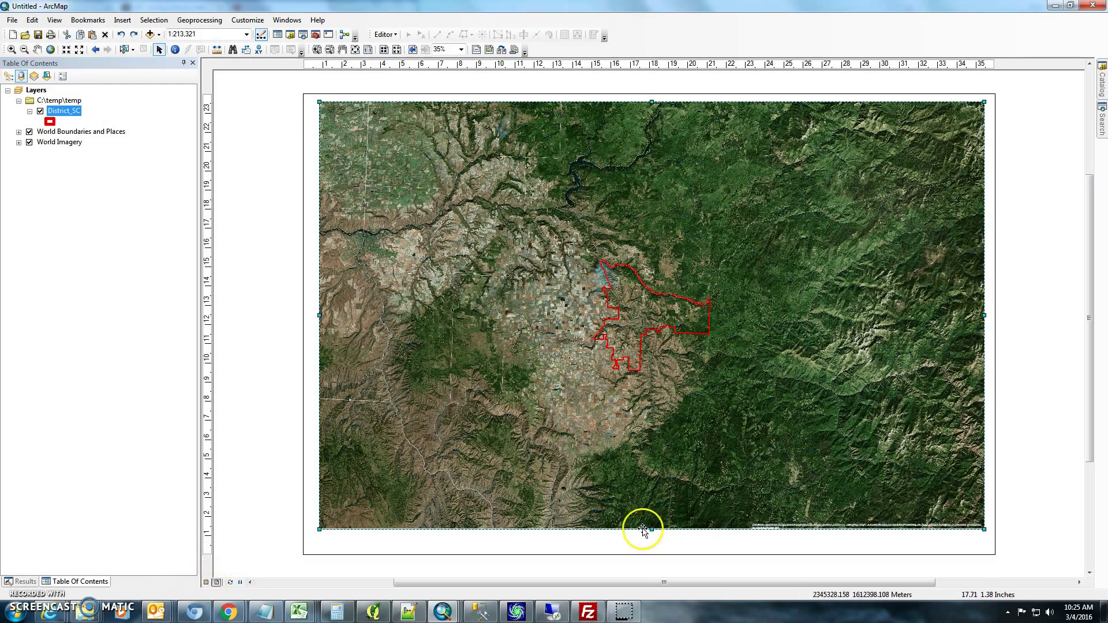
Raise the map frame's bottom edge and zoom the map in around the Kamiah school district
drag(650, 493, 651, 493)
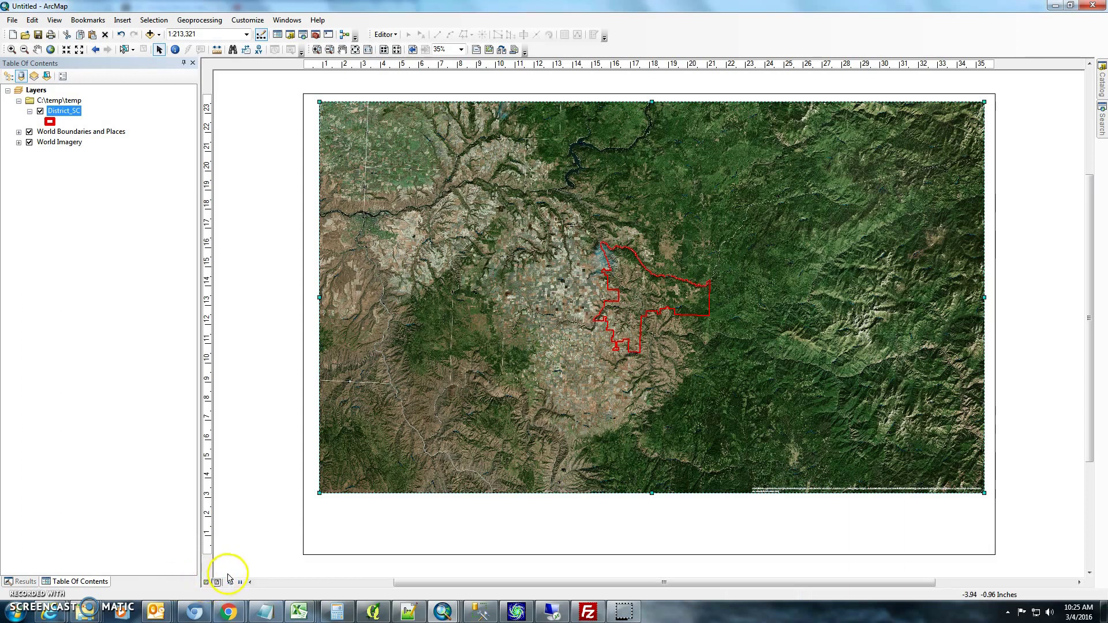
click(11, 49)
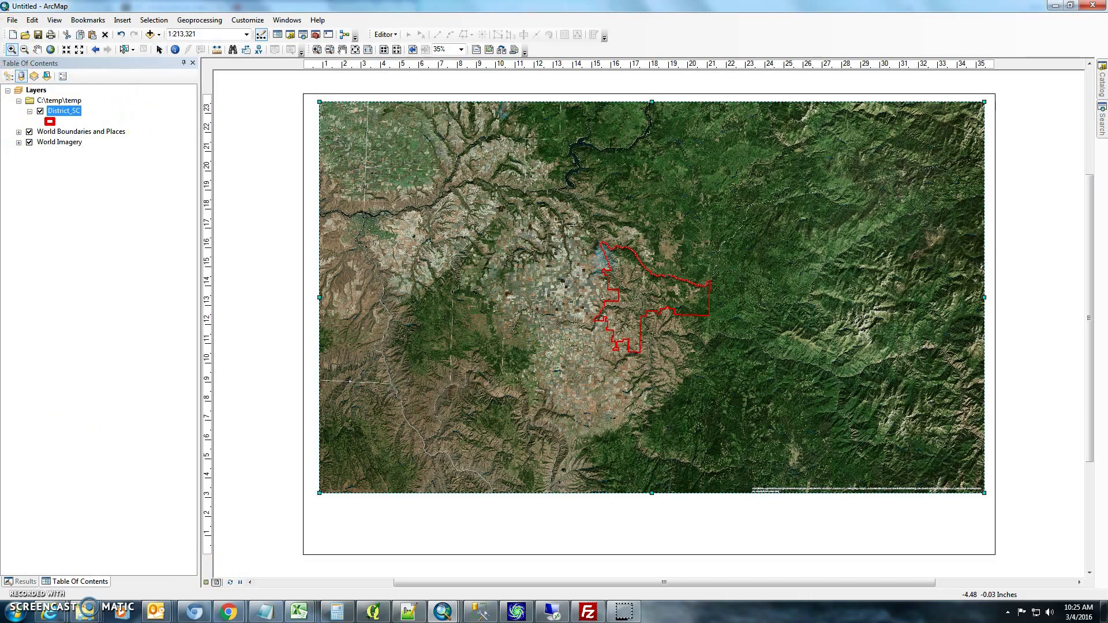
drag(554, 223, 766, 392)
click(765, 386)
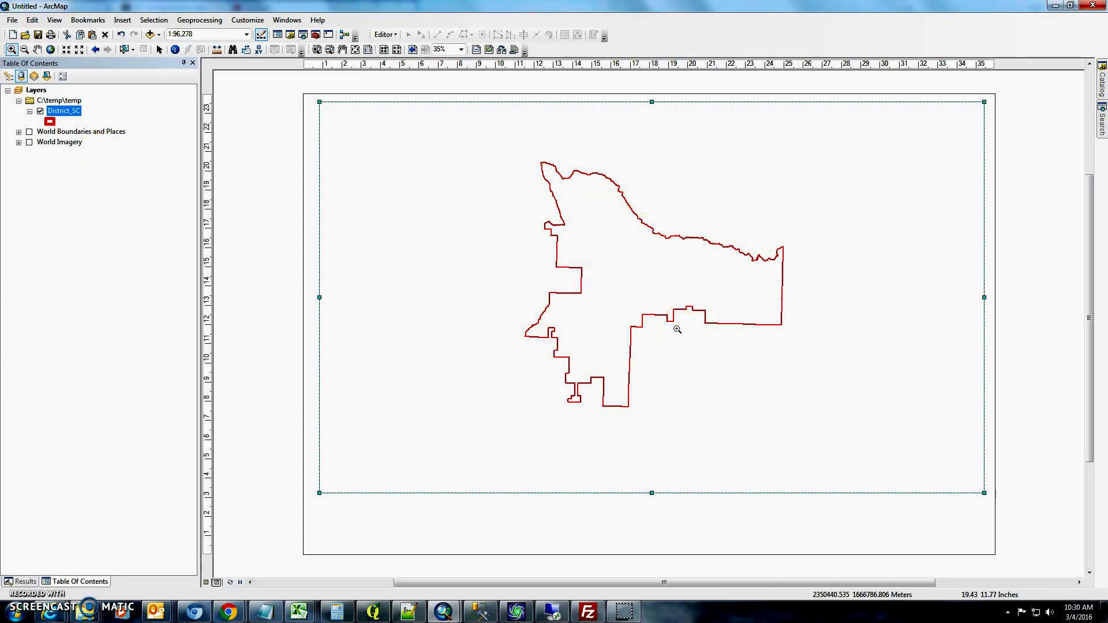
Select the World Imagery and World Boundaries and Places layers, then browse the Geoprocessing menu
click(56, 142)
click(57, 132)
click(176, 21)
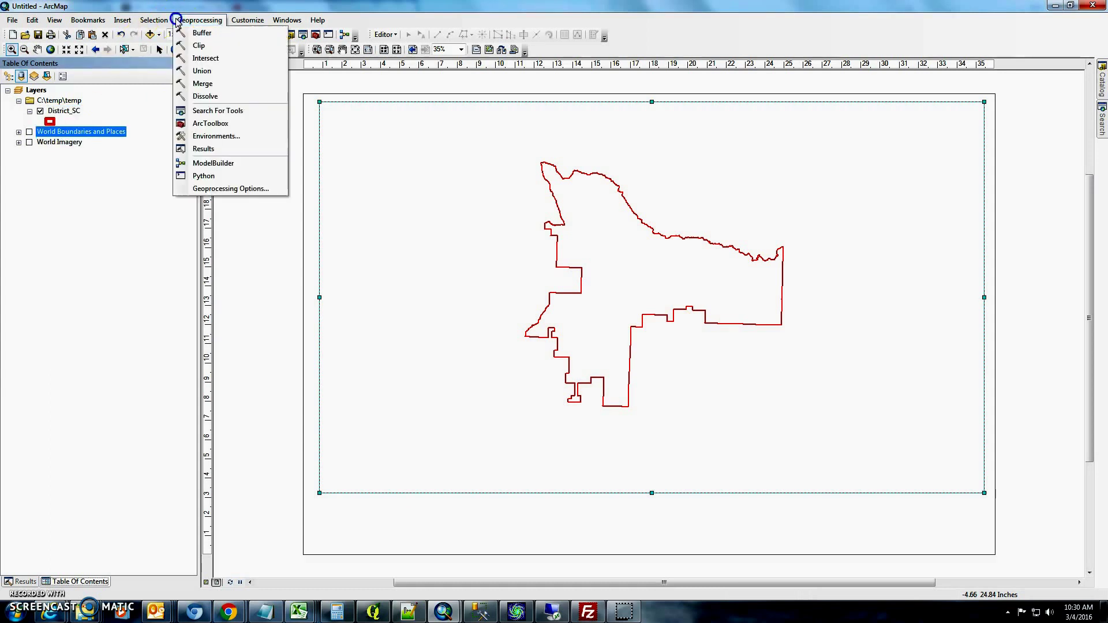
click(177, 22)
click(154, 22)
Start an Insert > Neatline and cancel it, then turn on the Draw toolbar
click(128, 23)
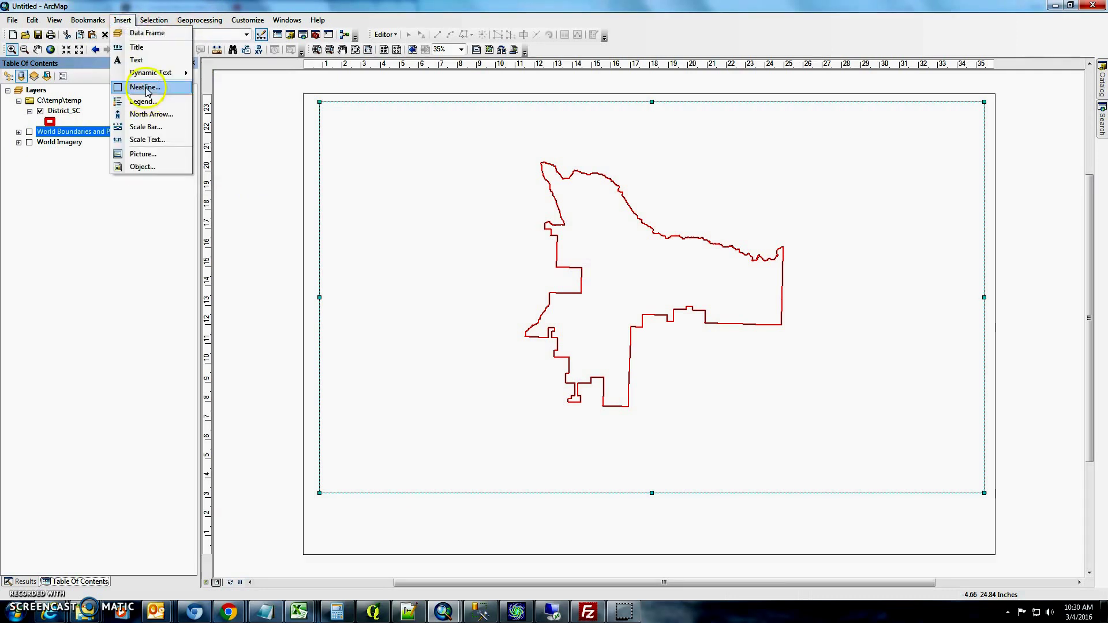
click(145, 88)
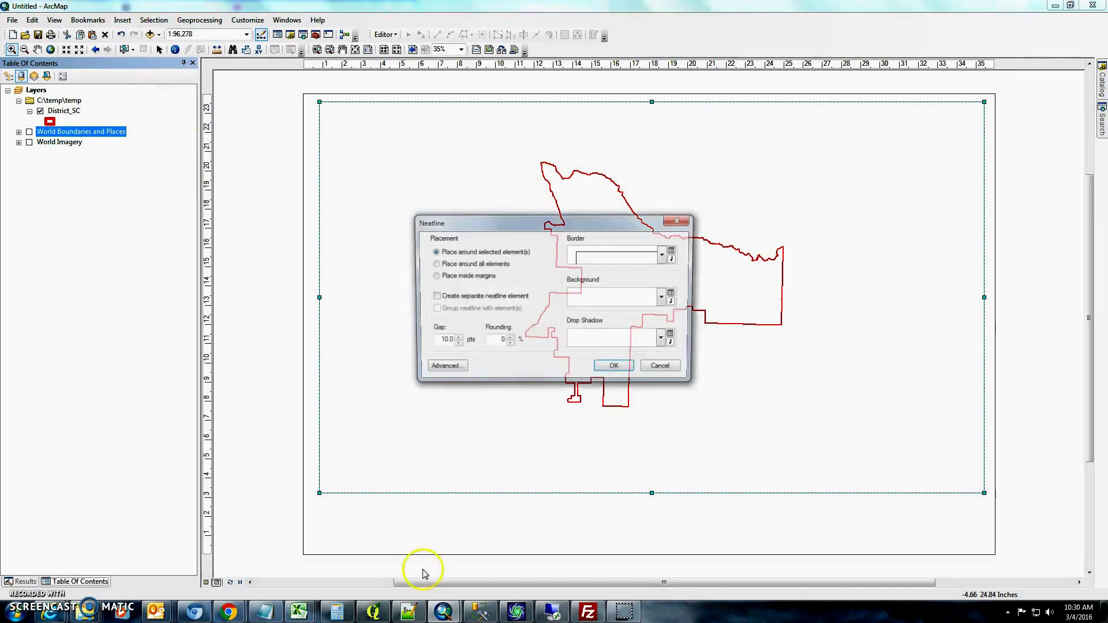
click(607, 369)
click(662, 369)
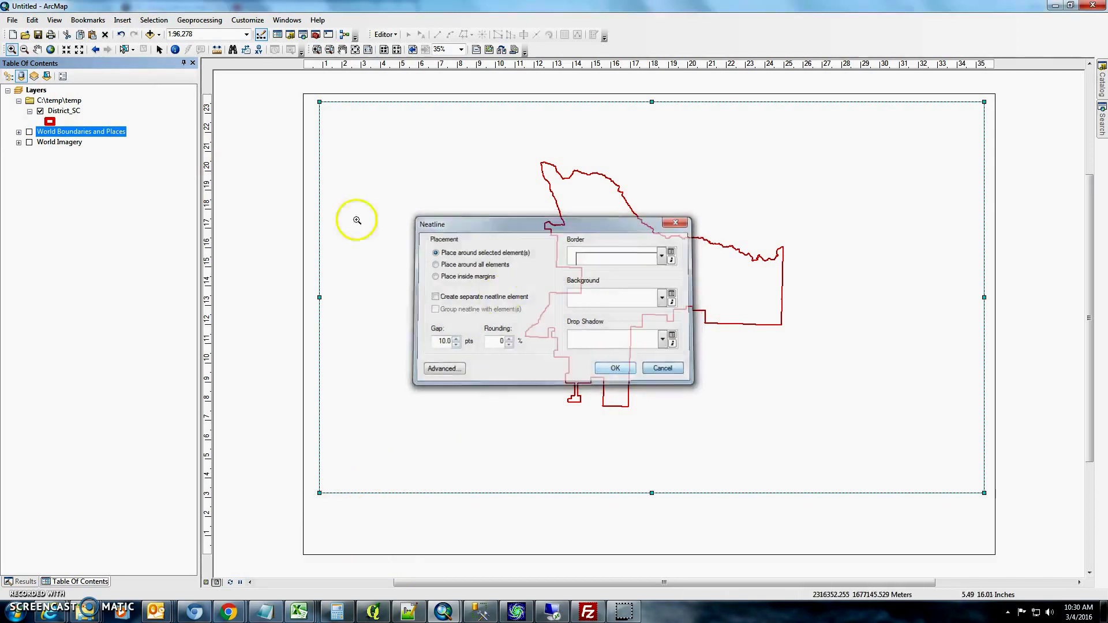
right_click(595, 50)
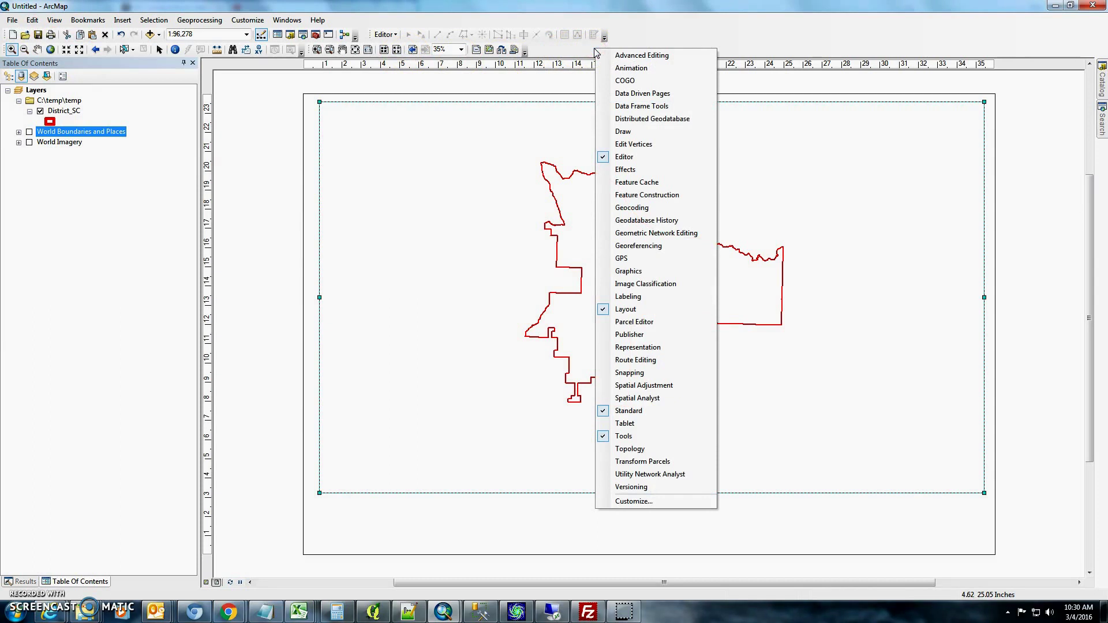
click(628, 136)
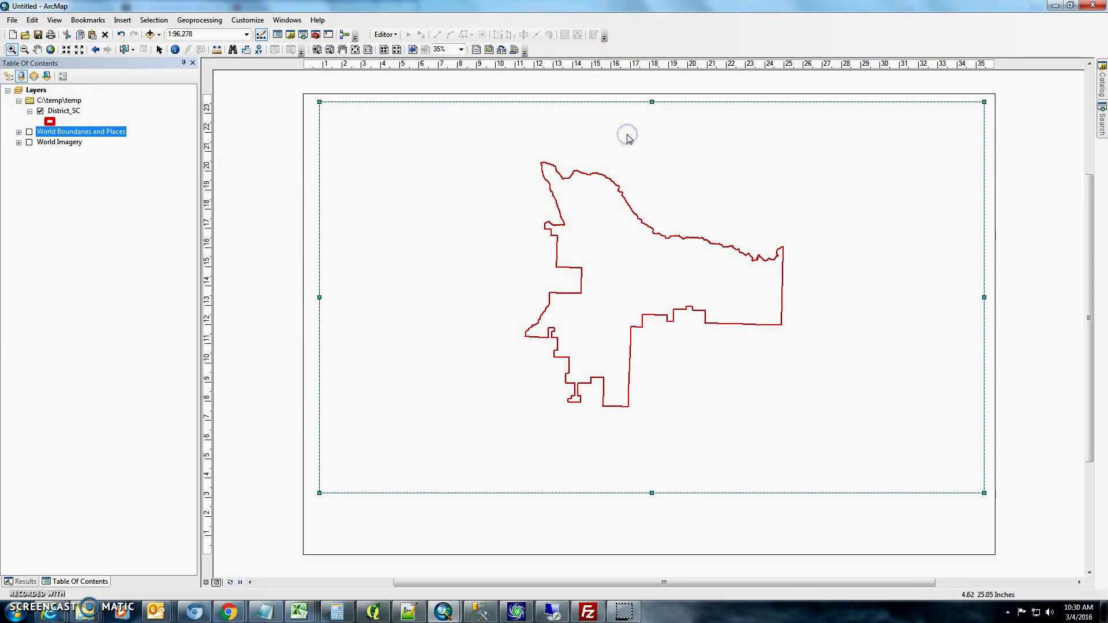
Dock the Draw toolbar and draw a rectangle across the bottom of the map frame
right_click(623, 56)
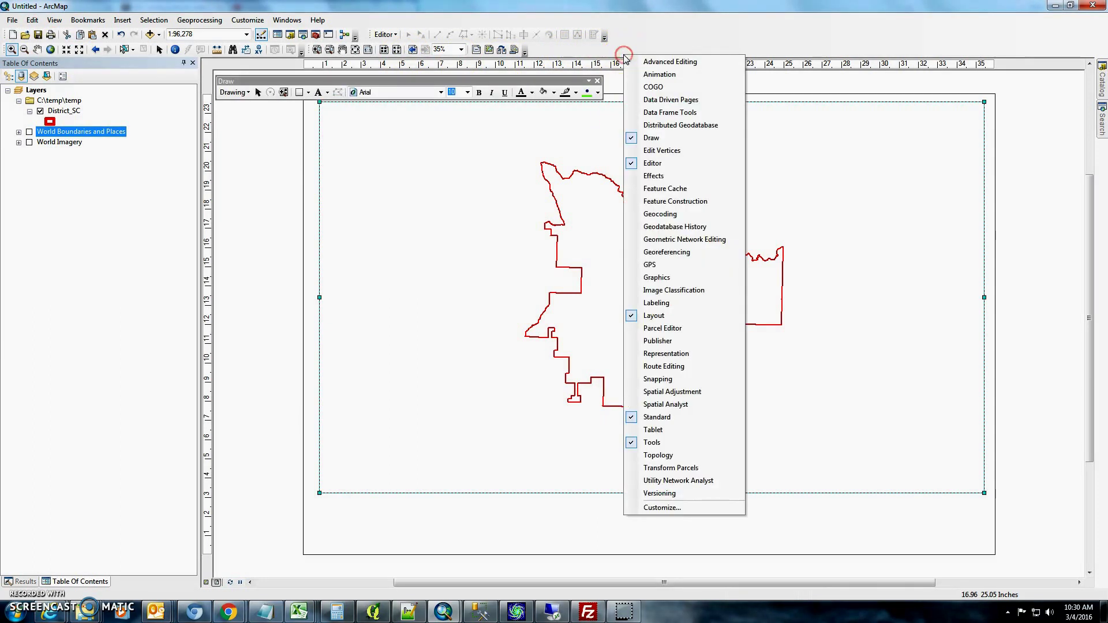
click(624, 52)
mouse_move(503, 81)
mouse_down()
mouse_move(507, 71)
mouse_move(705, 47)
mouse_move(685, 53)
mouse_up()
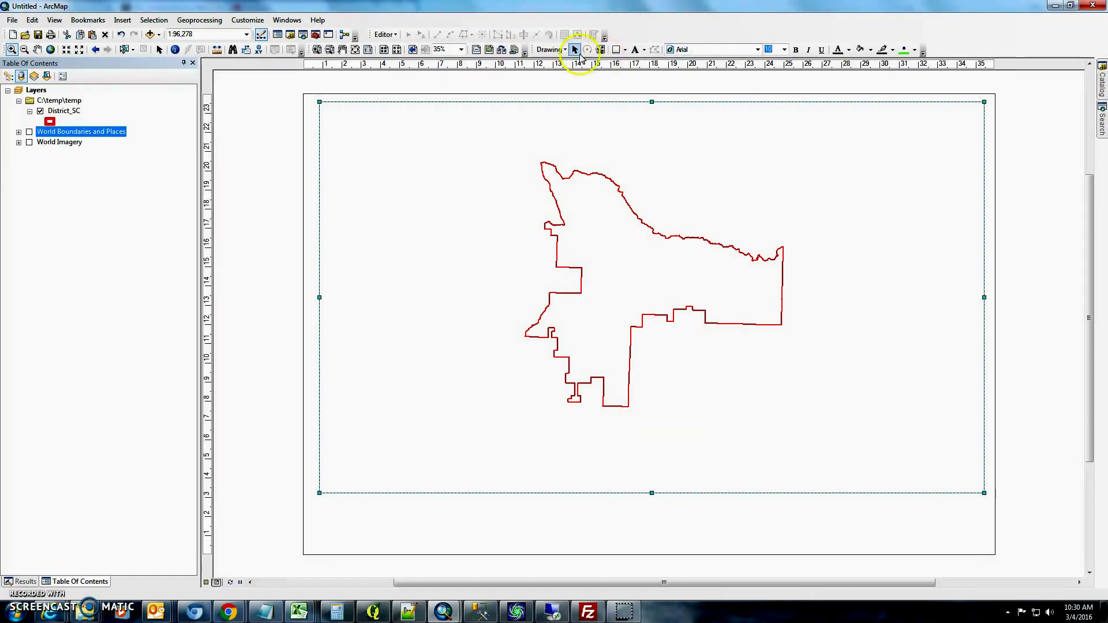
click(615, 50)
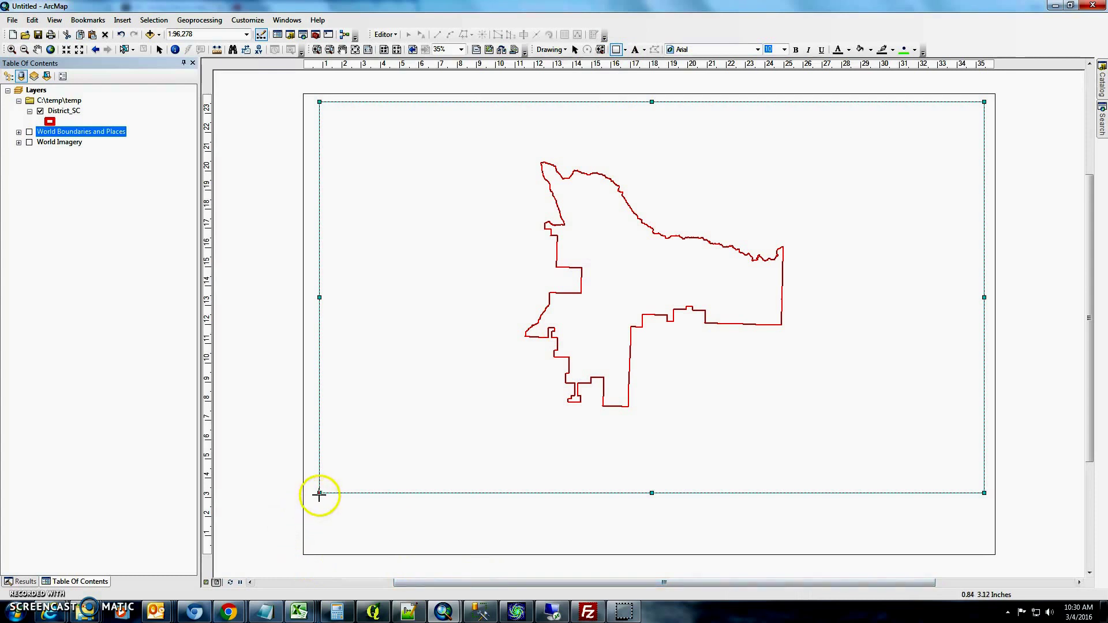
drag(319, 493, 985, 547)
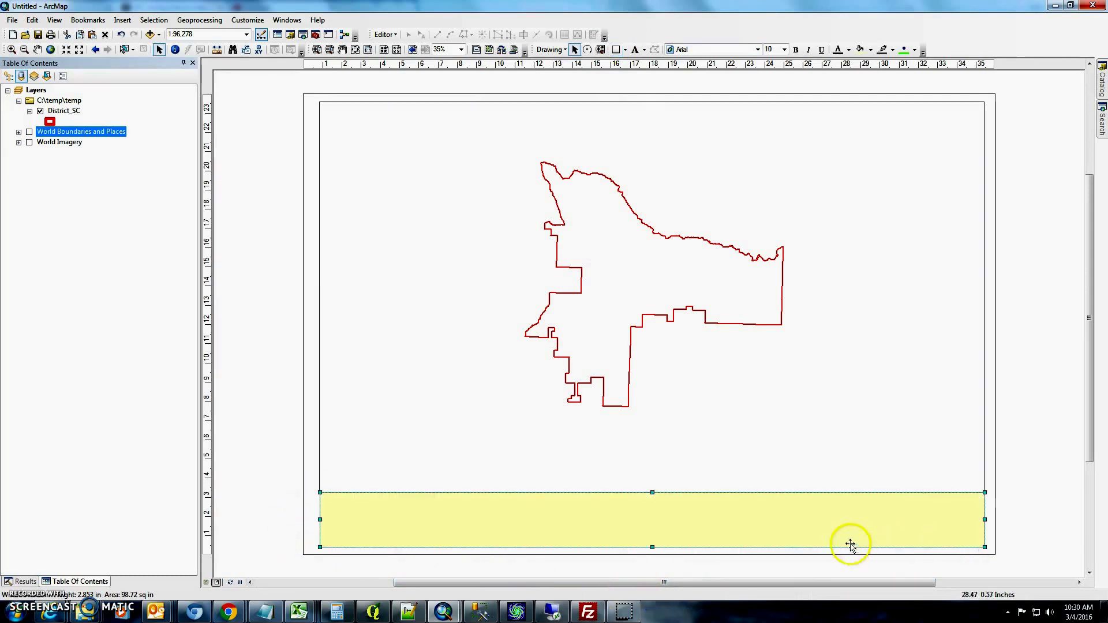
Insert the title 'School District' and drag it down into the yellow box
click(122, 20)
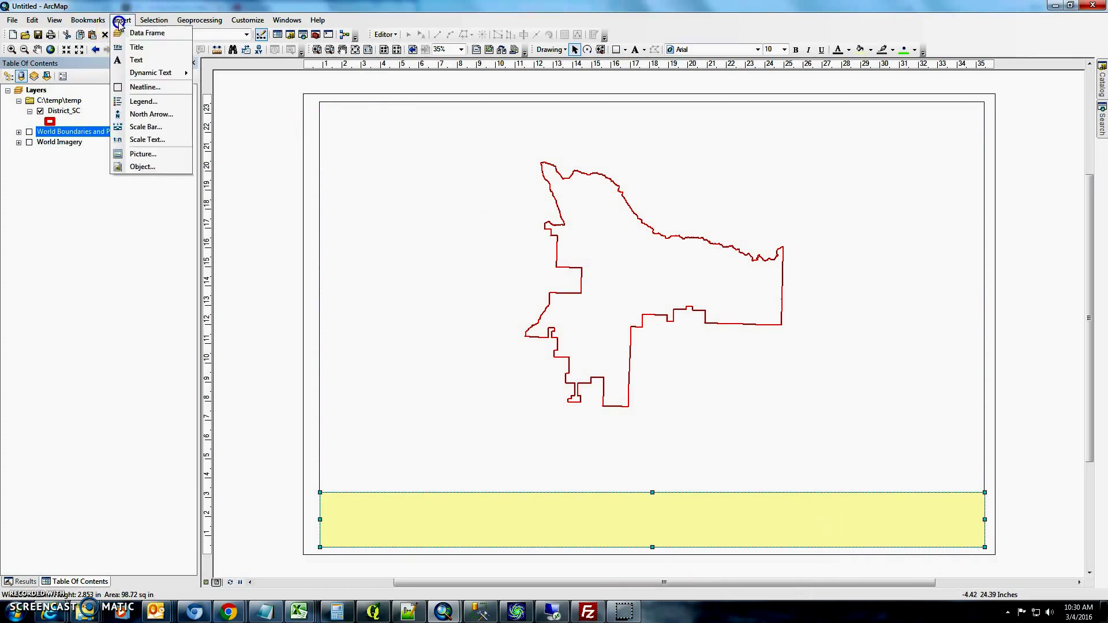
click(137, 47)
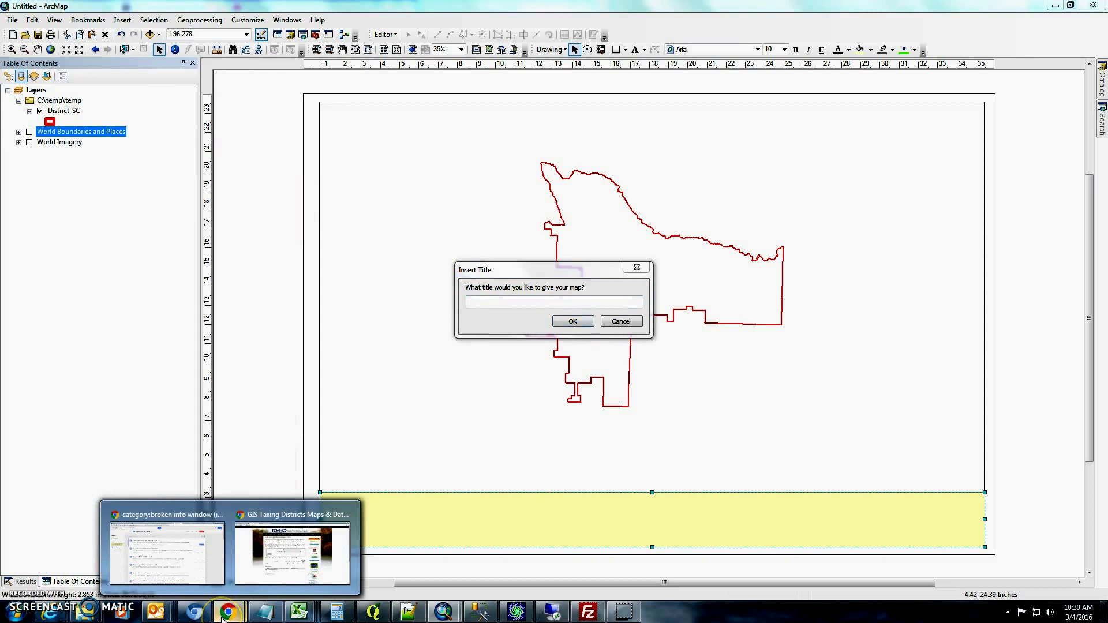
click(482, 313)
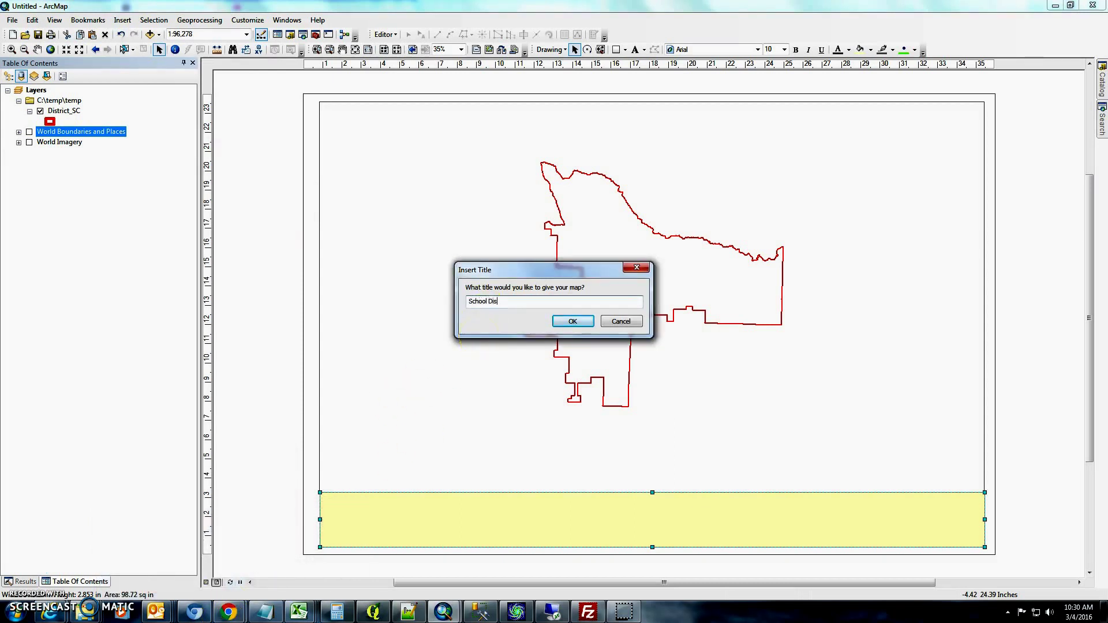
text(School District)
key(Return)
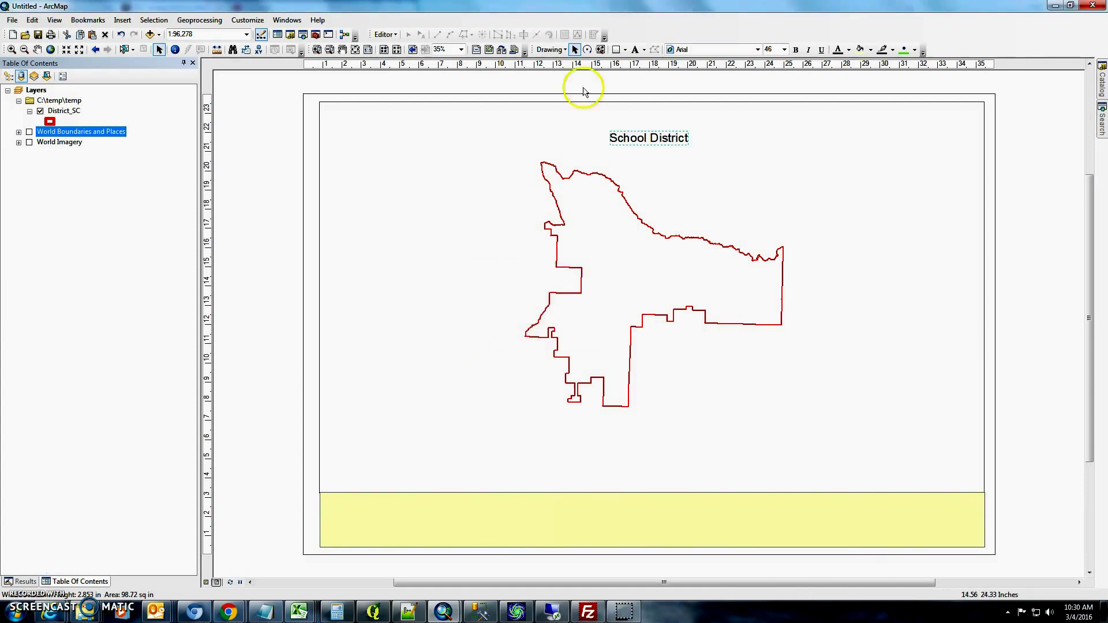
click(665, 139)
drag(665, 139, 426, 523)
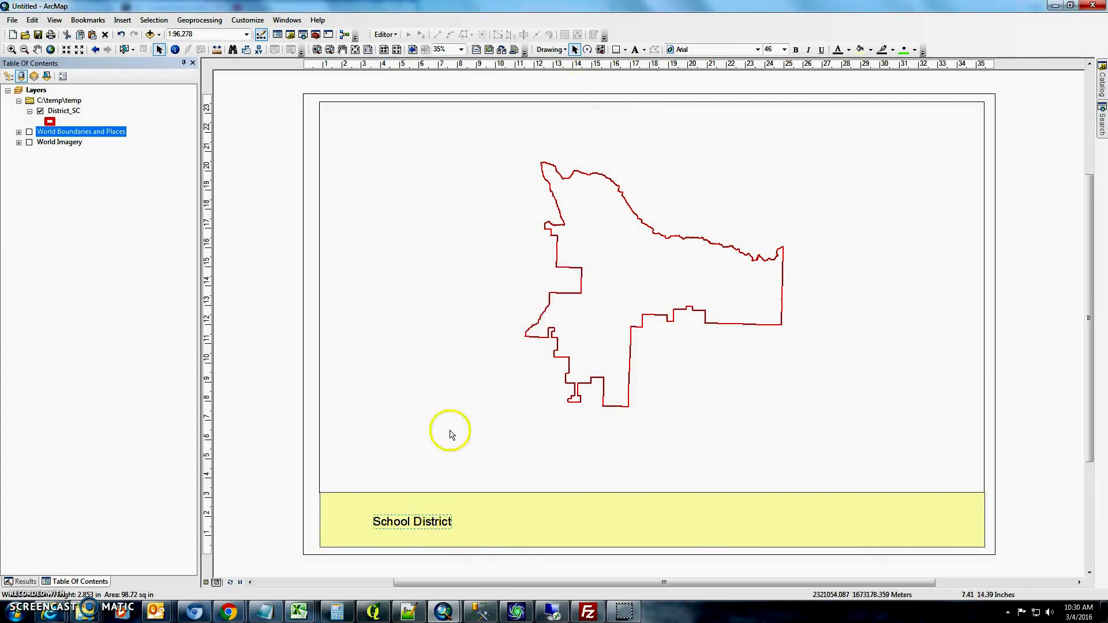
click(122, 19)
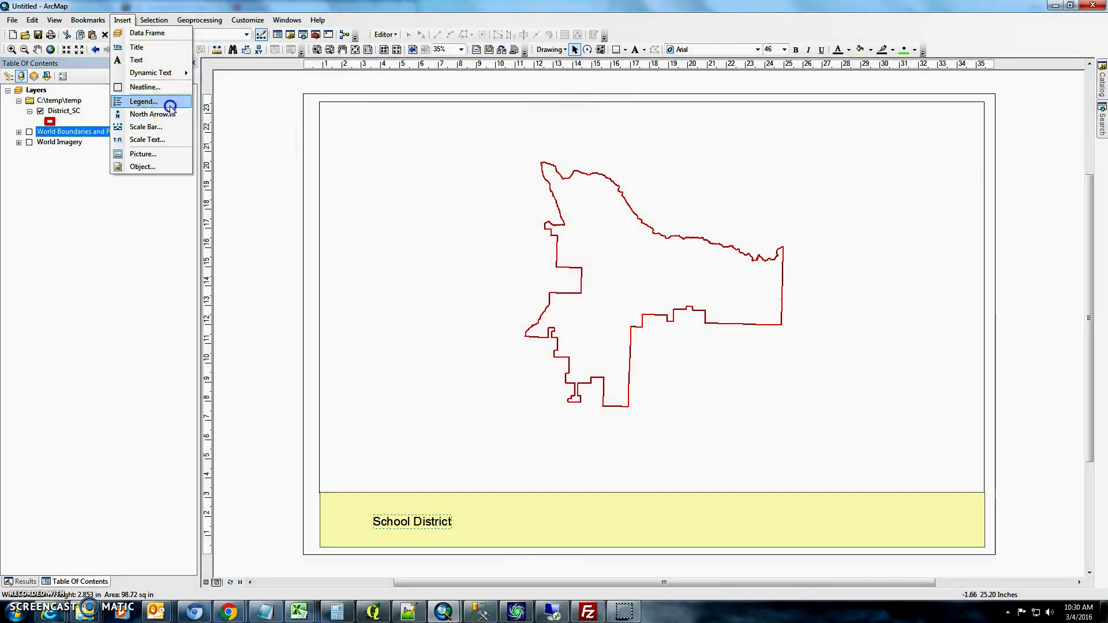
Create a bordered District_SC legend in the Legend Wizard and place it at the band's bottom-right
click(167, 101)
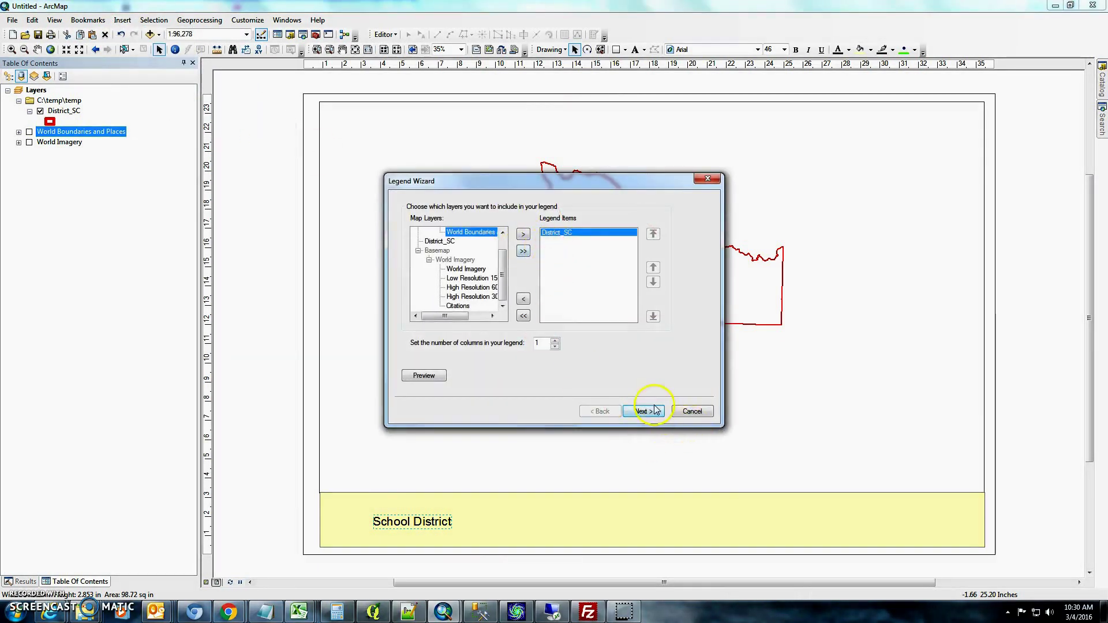
click(653, 409)
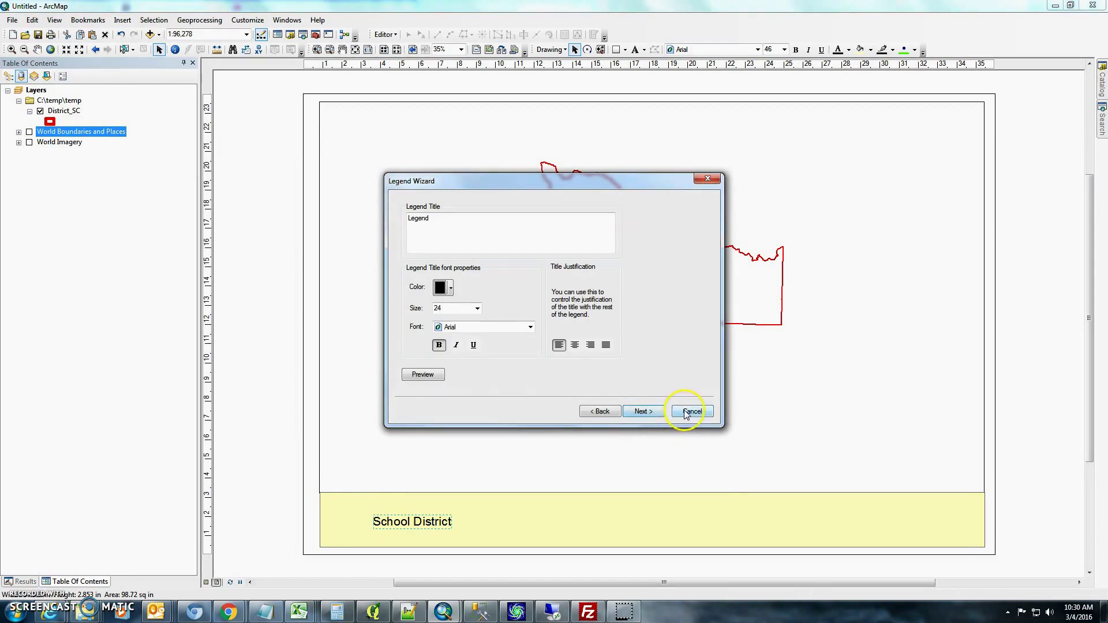
click(655, 412)
click(506, 234)
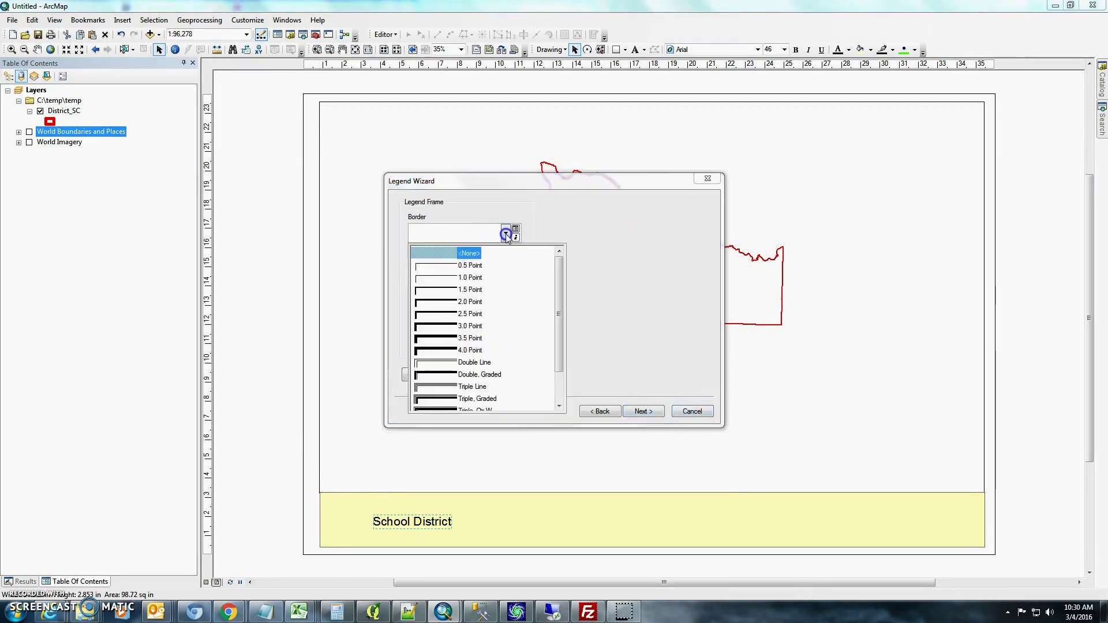
click(508, 258)
click(634, 411)
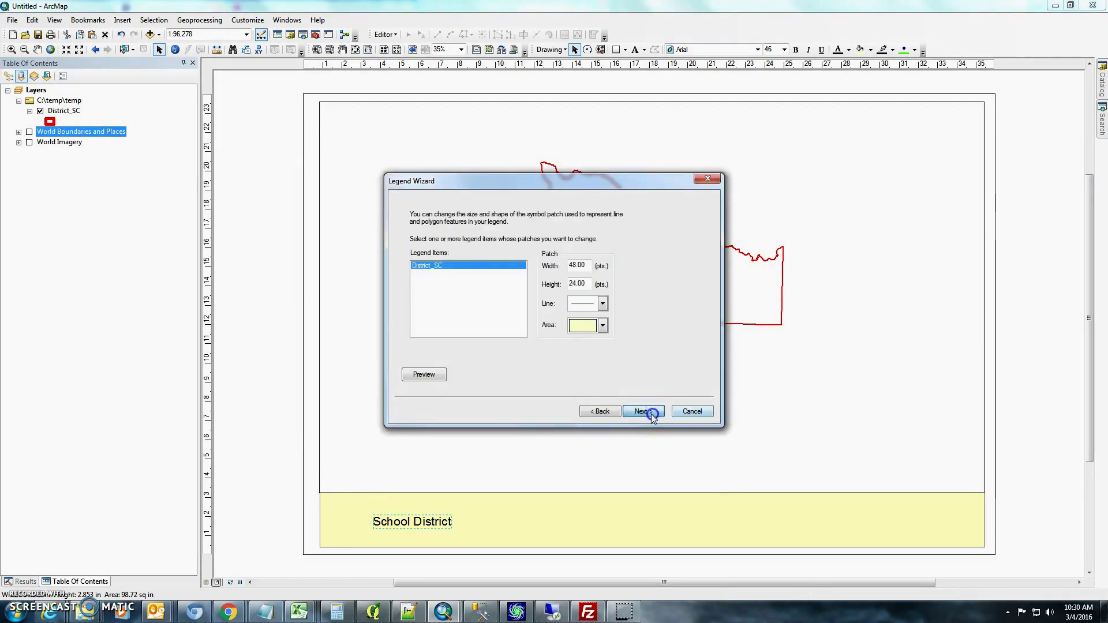
click(649, 413)
click(637, 411)
drag(562, 382, 950, 515)
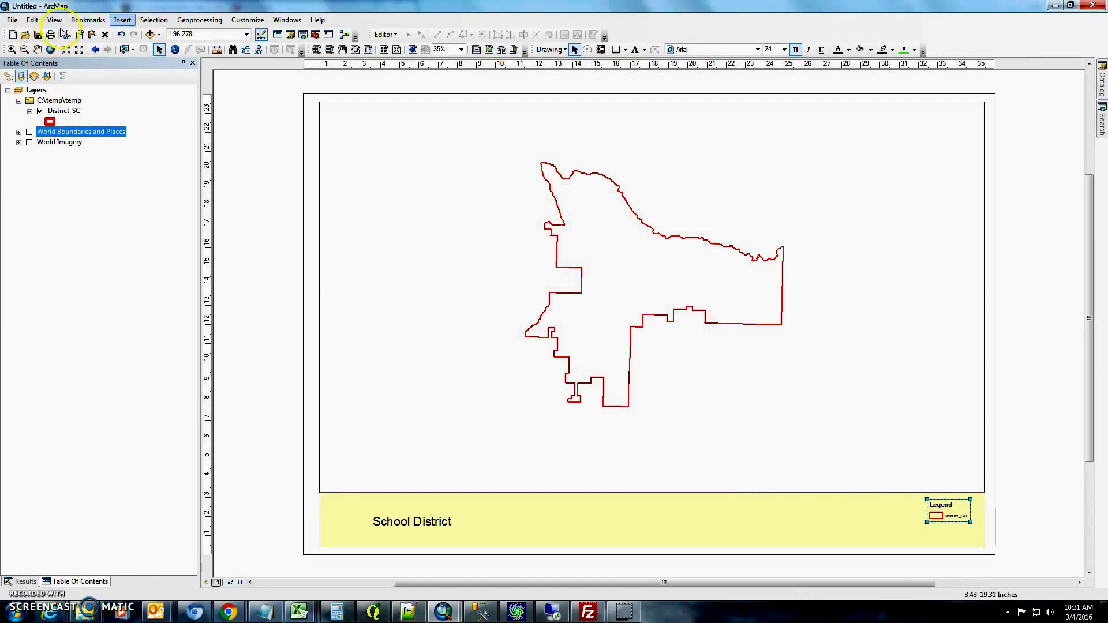
Insert a Stepped Scale Line scale bar and move it into the yellow band beside the legend
click(124, 20)
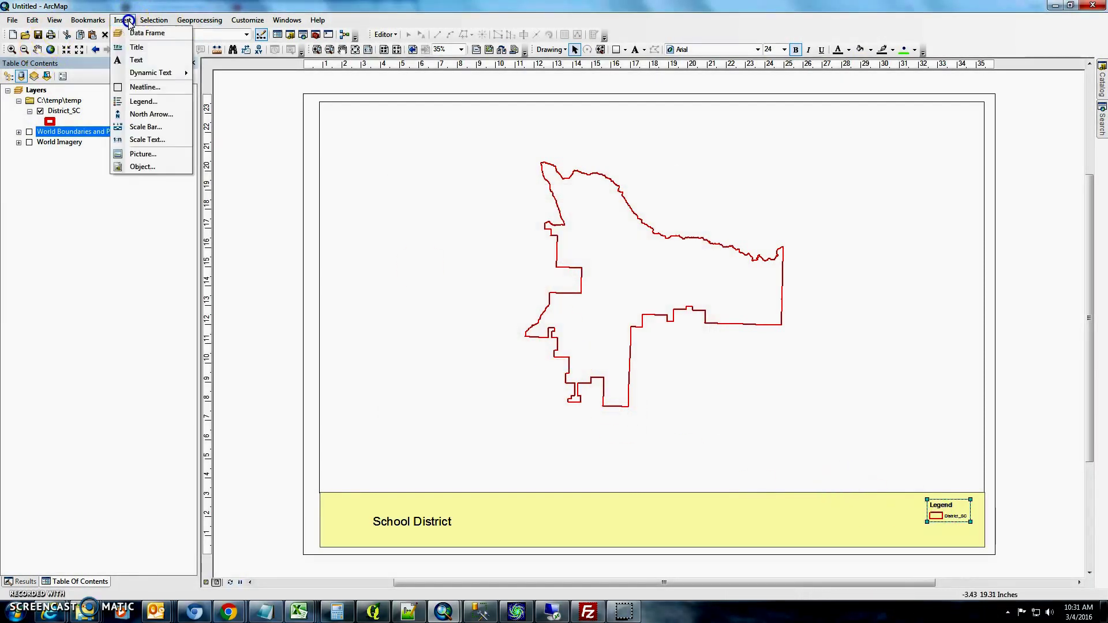
click(144, 127)
click(88, 153)
click(212, 258)
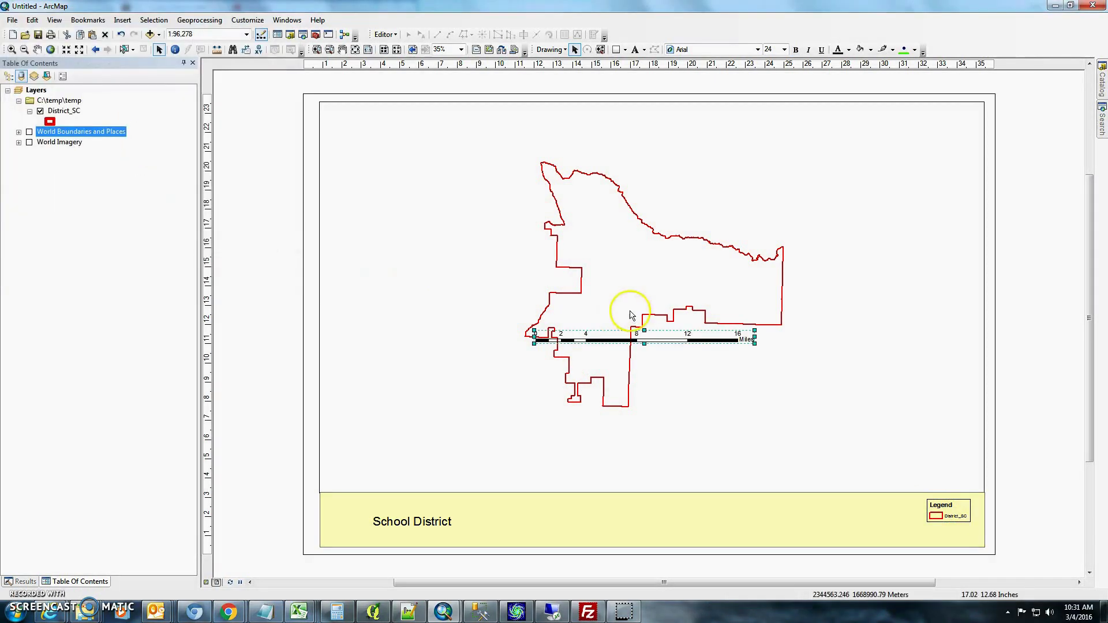
drag(607, 335, 802, 530)
Insert the ESRI North 7 north arrow and place it at the yellow band's left end
click(152, 20)
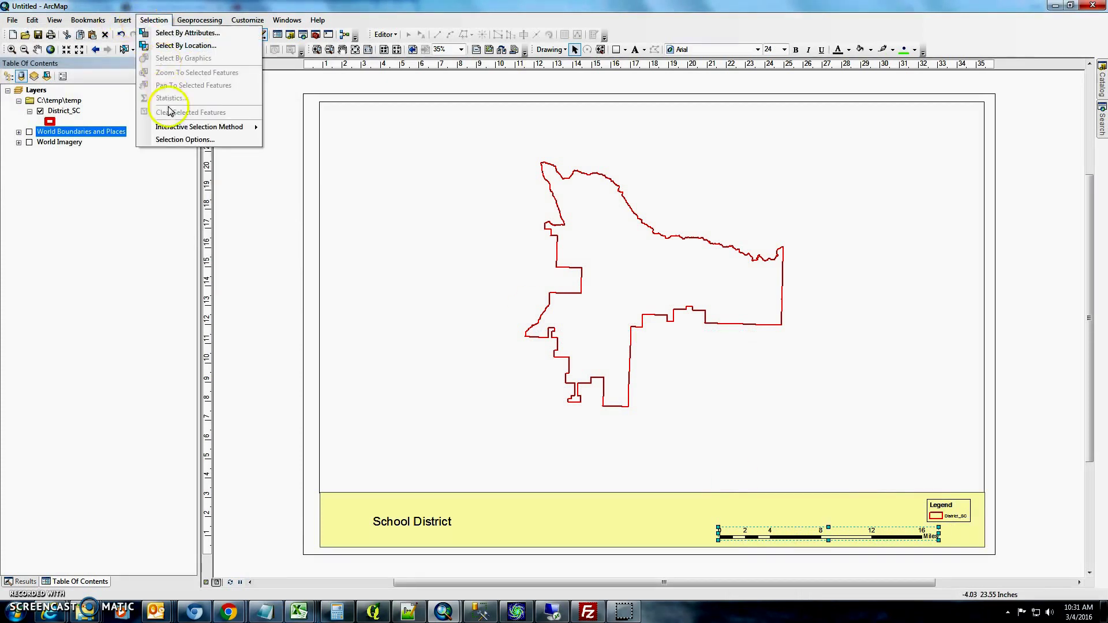
mouse_move(122, 20)
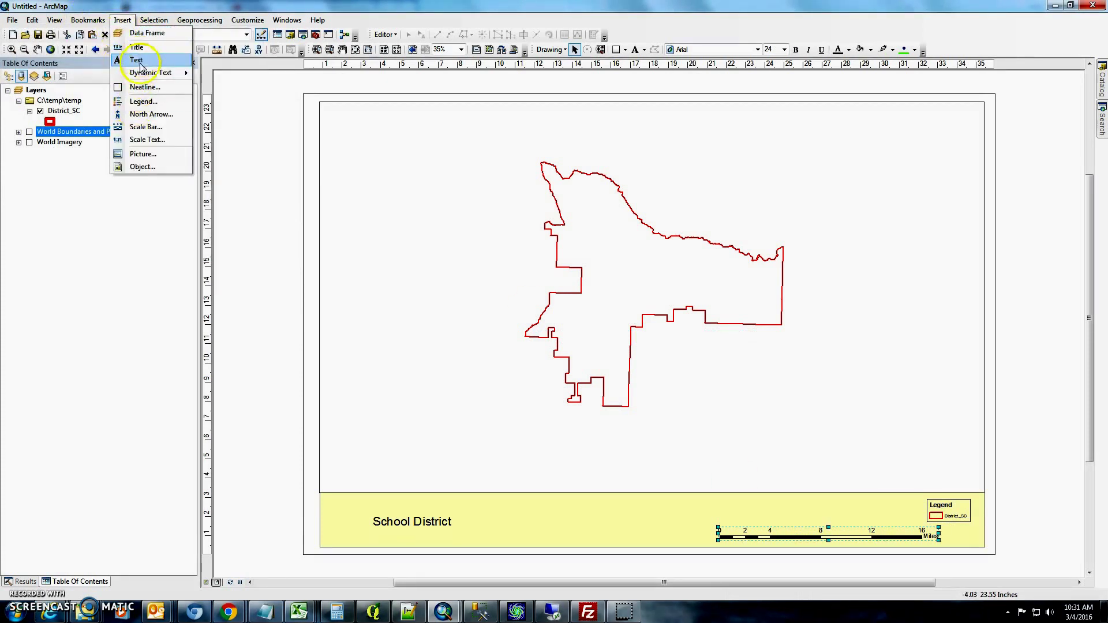
click(144, 115)
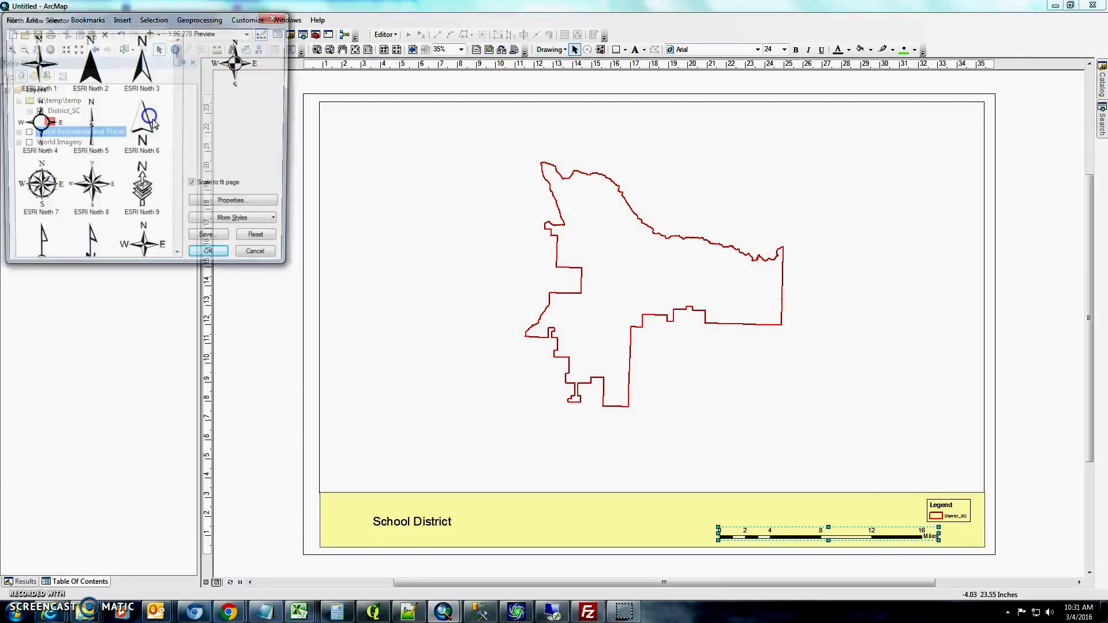
double_click(53, 191)
drag(554, 371, 336, 520)
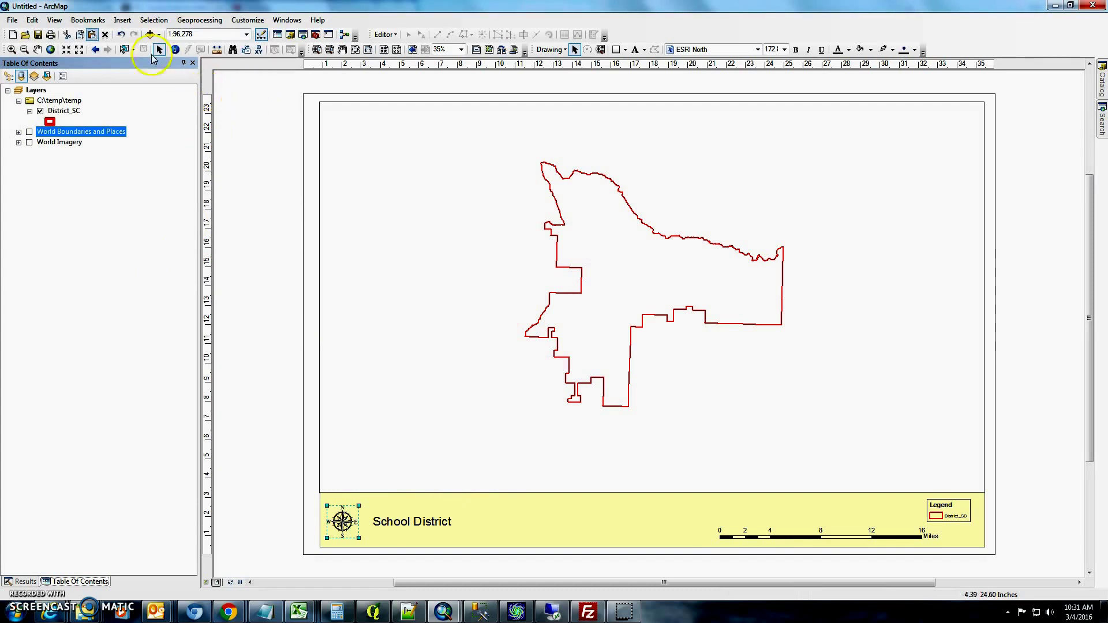
Export the map layout as kamiahschool.pdf in the temp folder
click(12, 21)
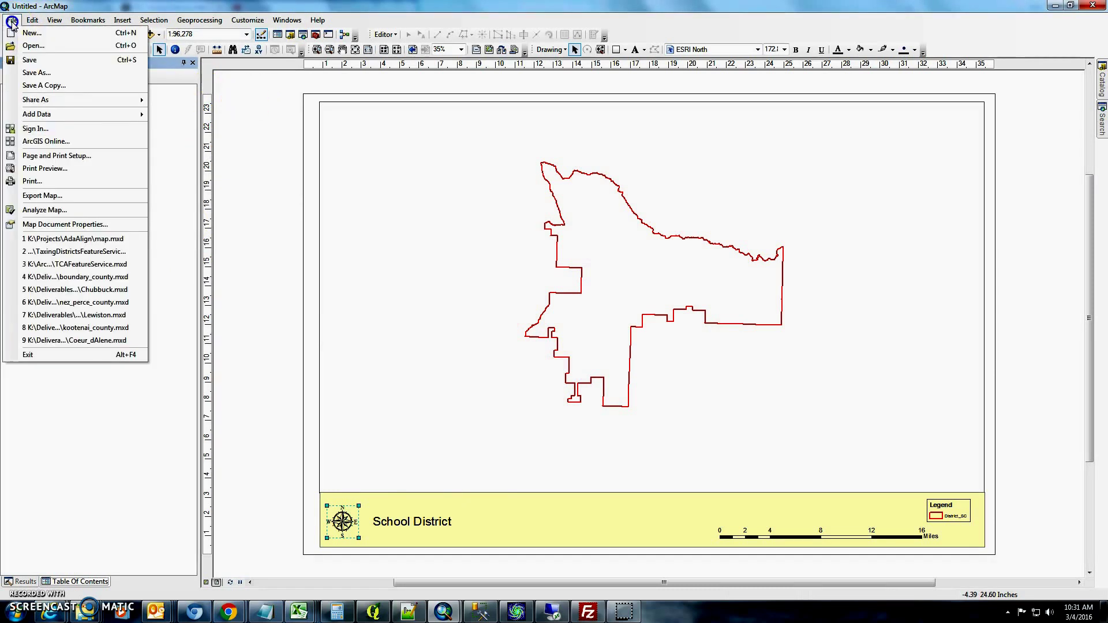
click(46, 195)
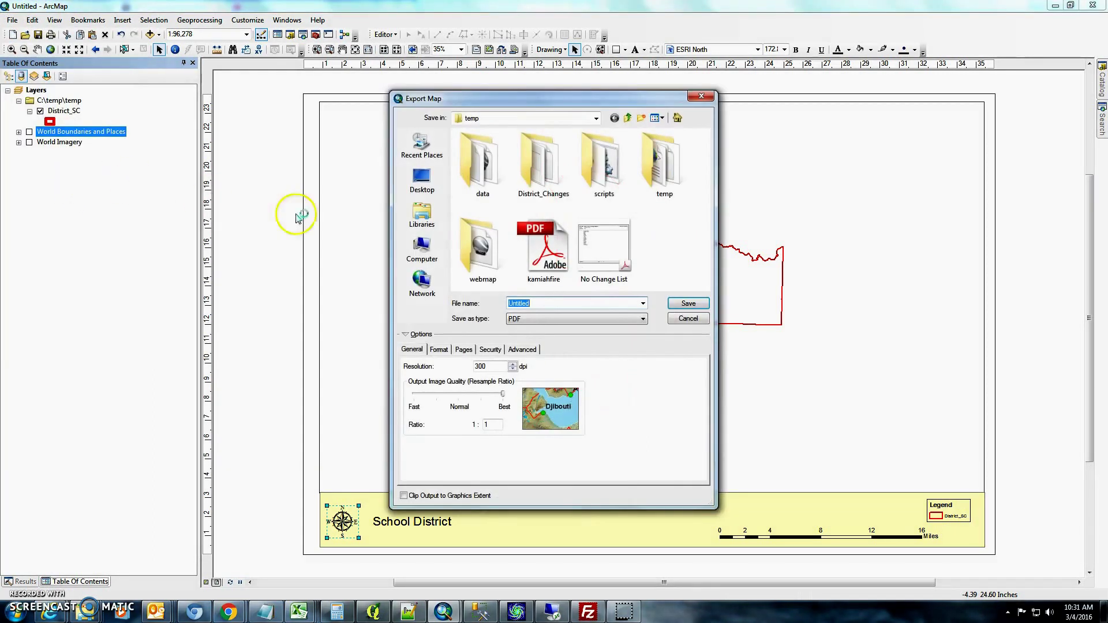
click(542, 281)
click(538, 305)
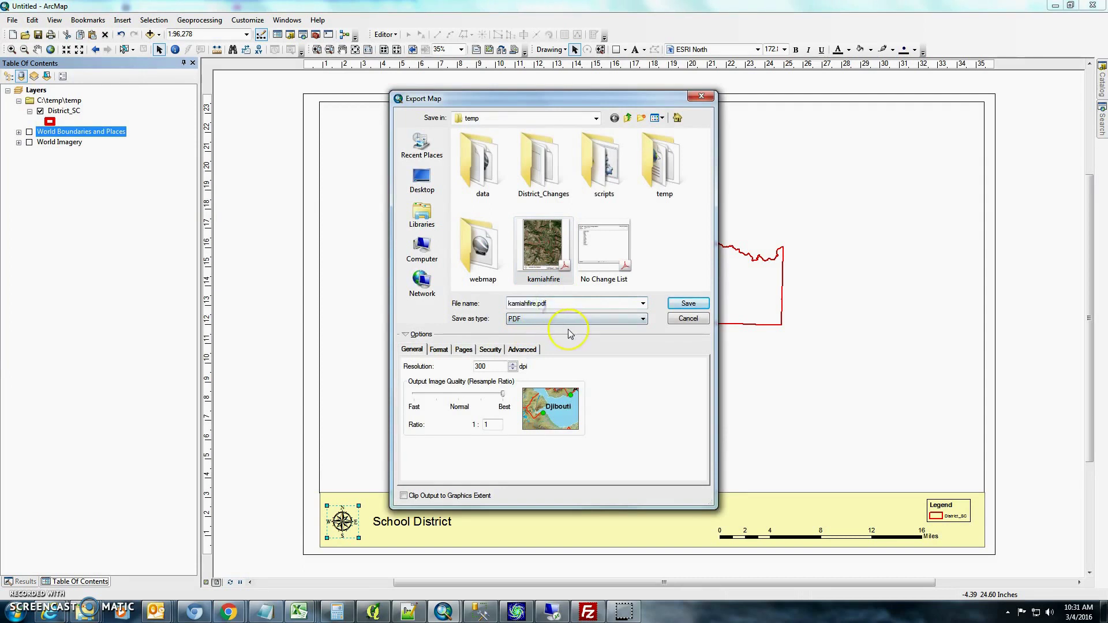
key(BackSpace)
key(BackSpace)
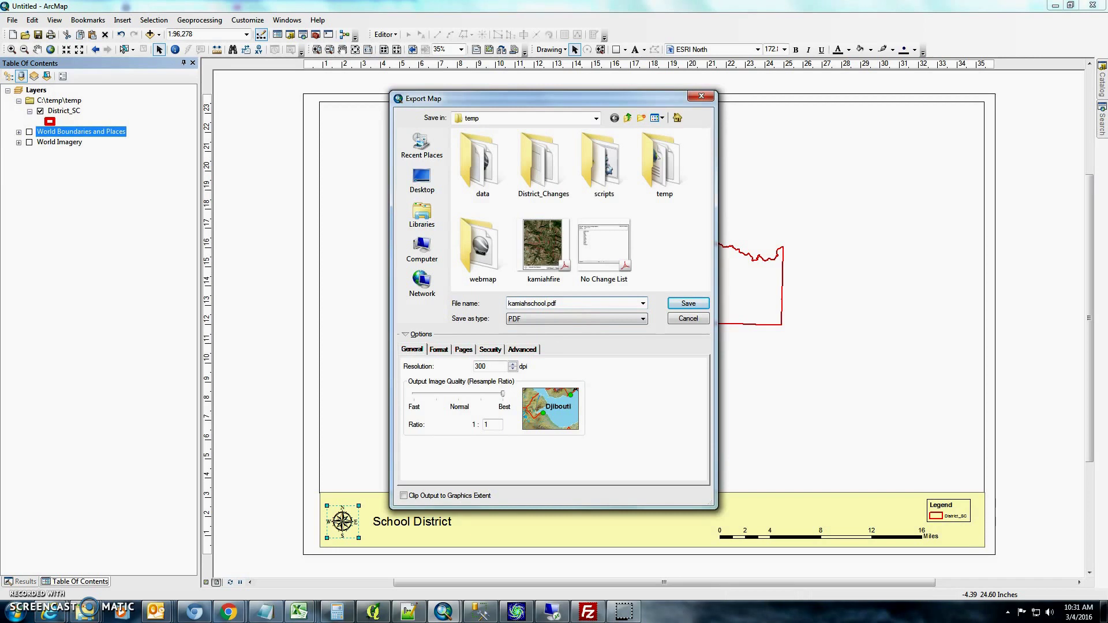
key(Return)
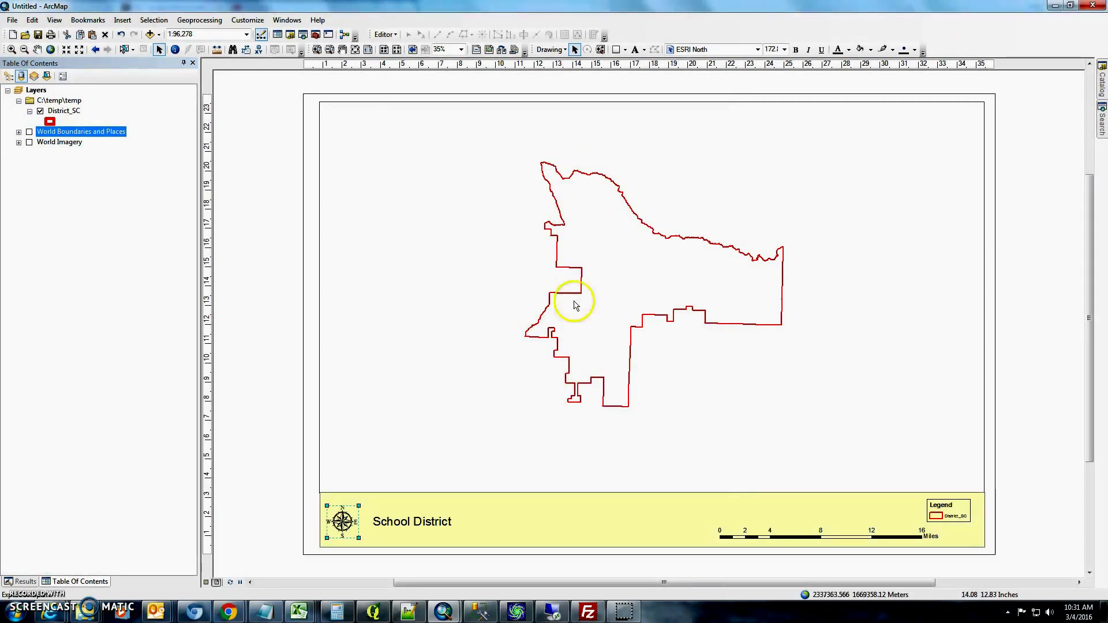
In the temp folder, sort by Date modified, select kamiahschool.pdf, and move the window aside
click(87, 613)
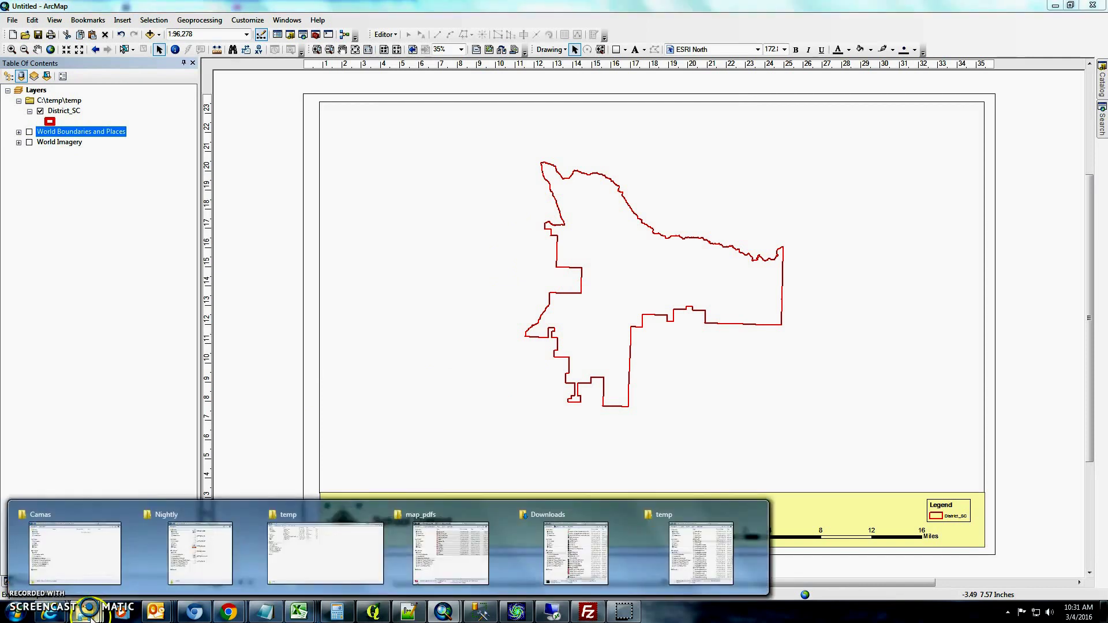
click(663, 555)
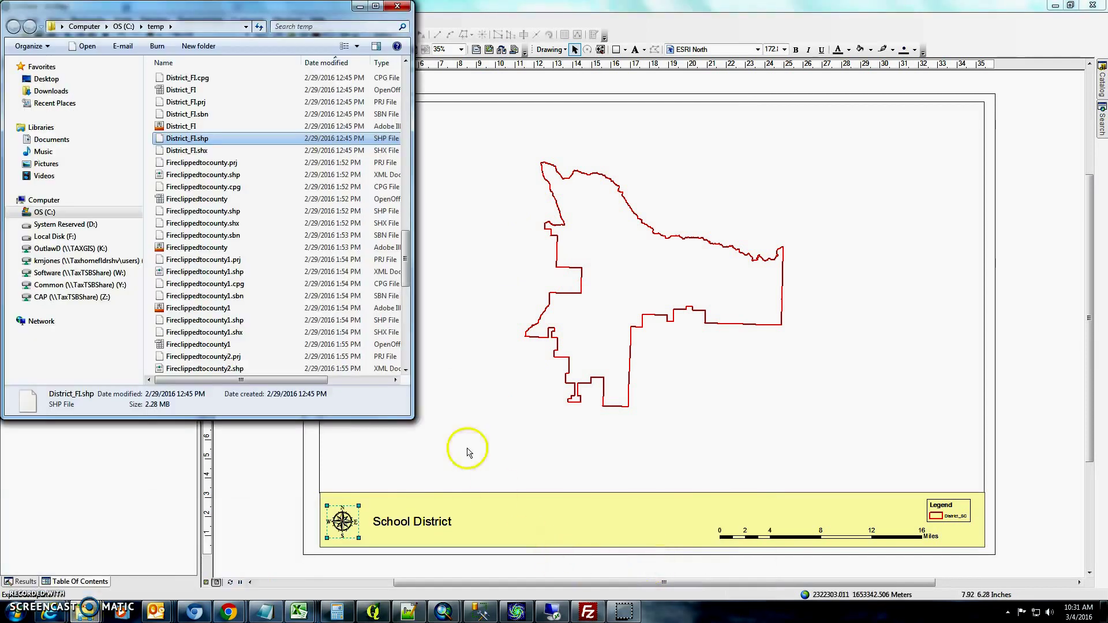
scroll(456, 300, up, 15)
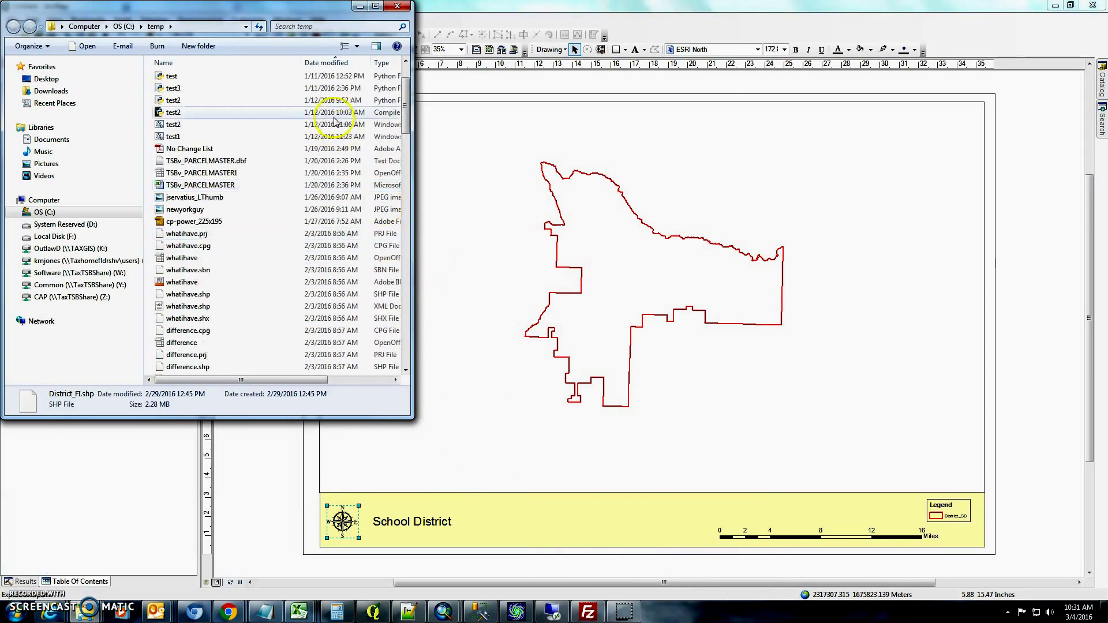
scroll(333, 119, up, 2)
click(327, 62)
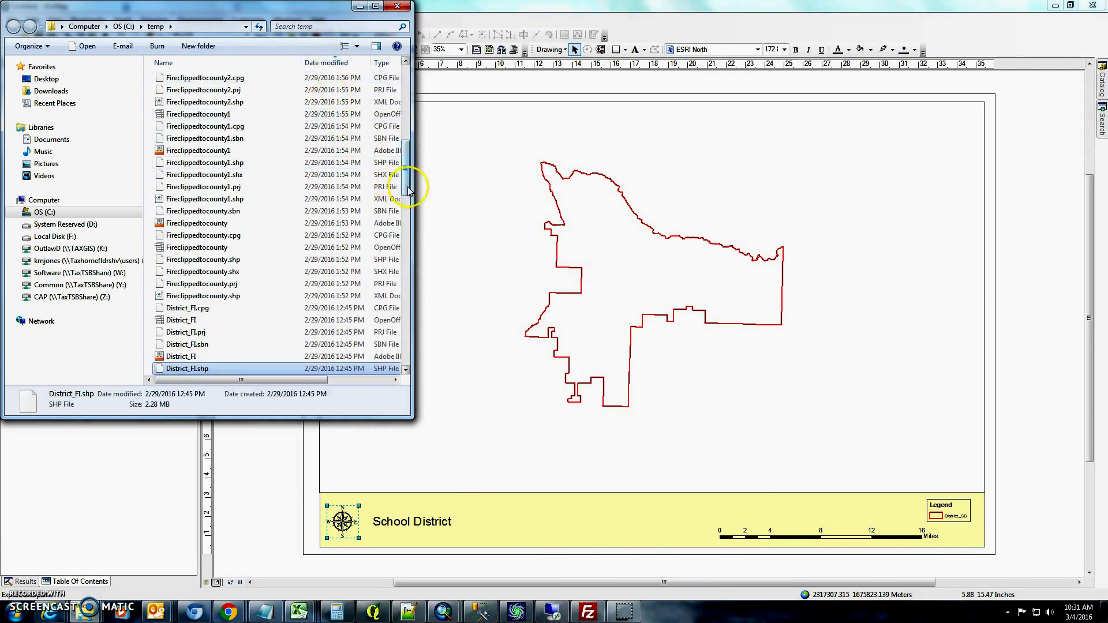
scroll(407, 184, up, 3)
scroll(408, 185, up, 8)
click(231, 80)
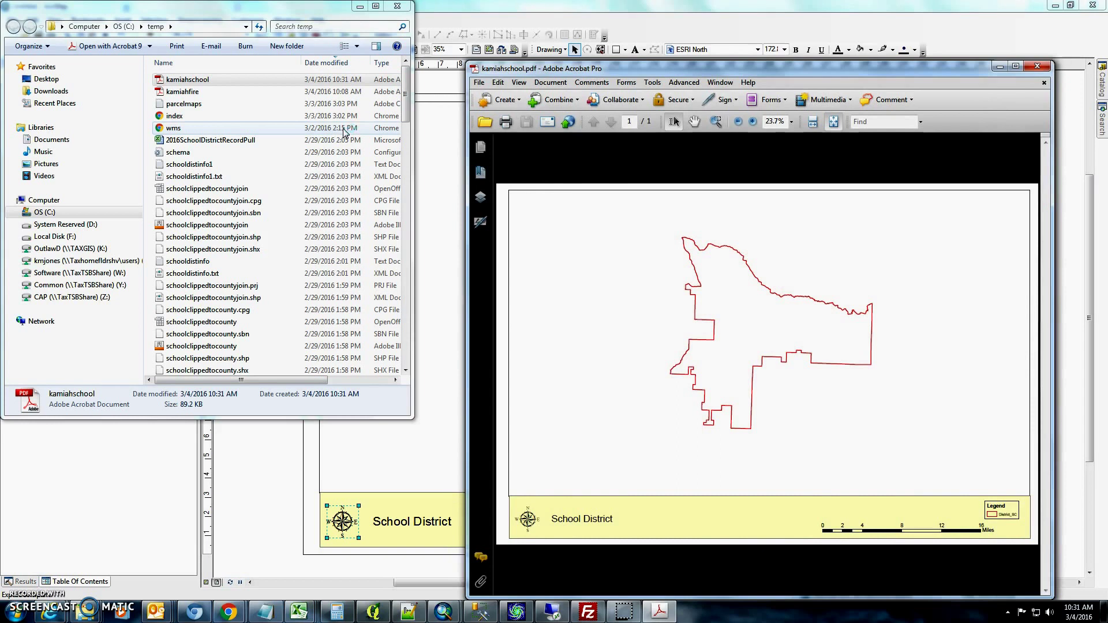
drag(298, 13, 477, 76)
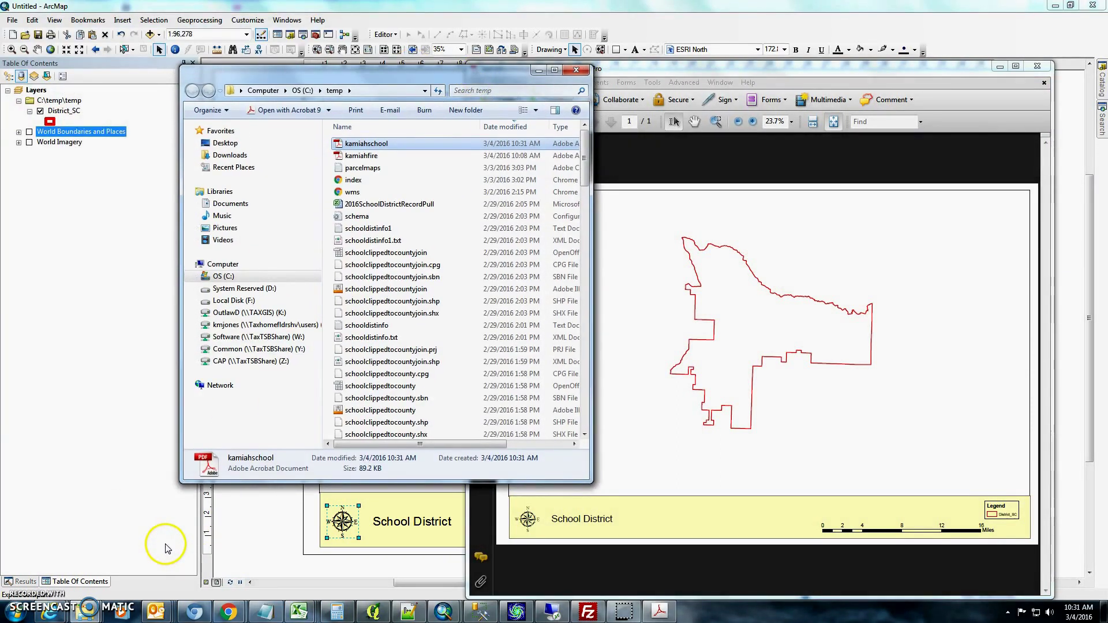